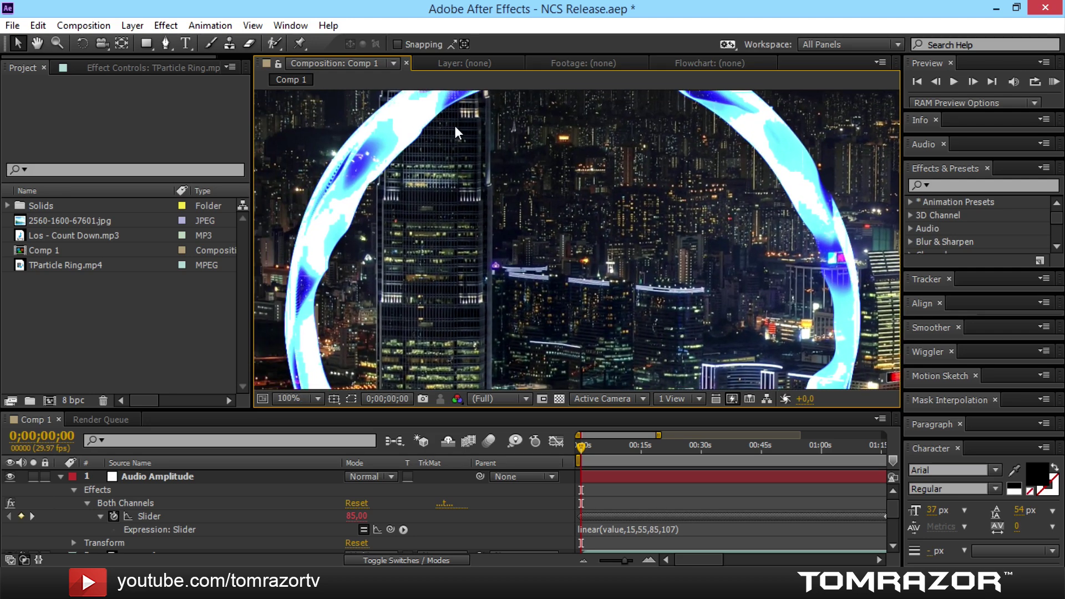
Preview the existing ring animation with the song, fitting the composition in the viewer.
{"action": "scroll", "coordinate": [528, 161], "scroll_direction": "down", "scroll_amount": 3}
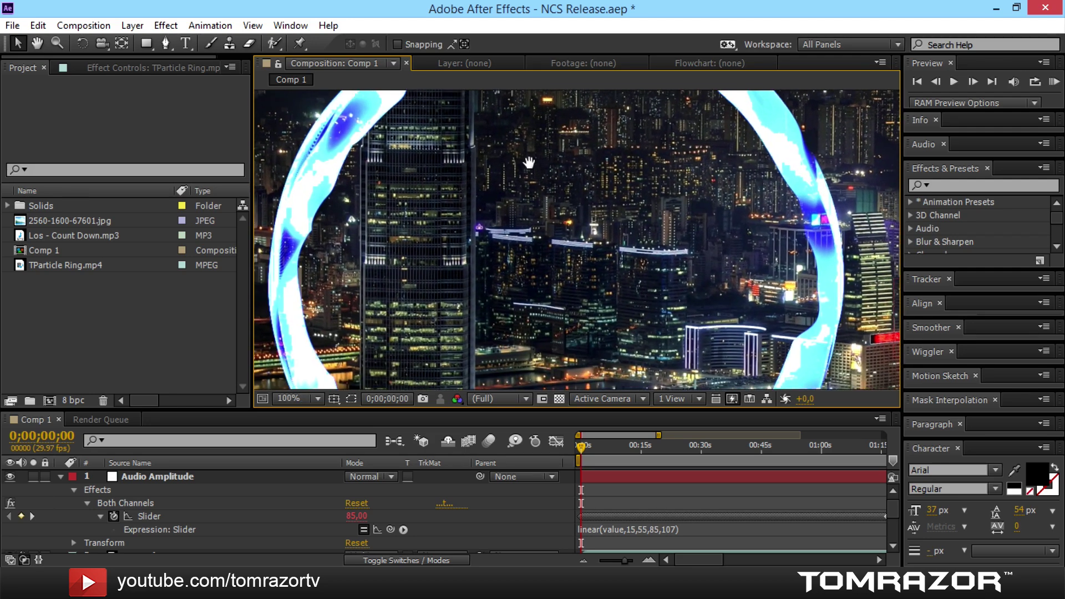
{"action": "scroll", "coordinate": [591, 386], "scroll_direction": "up", "scroll_amount": 1}
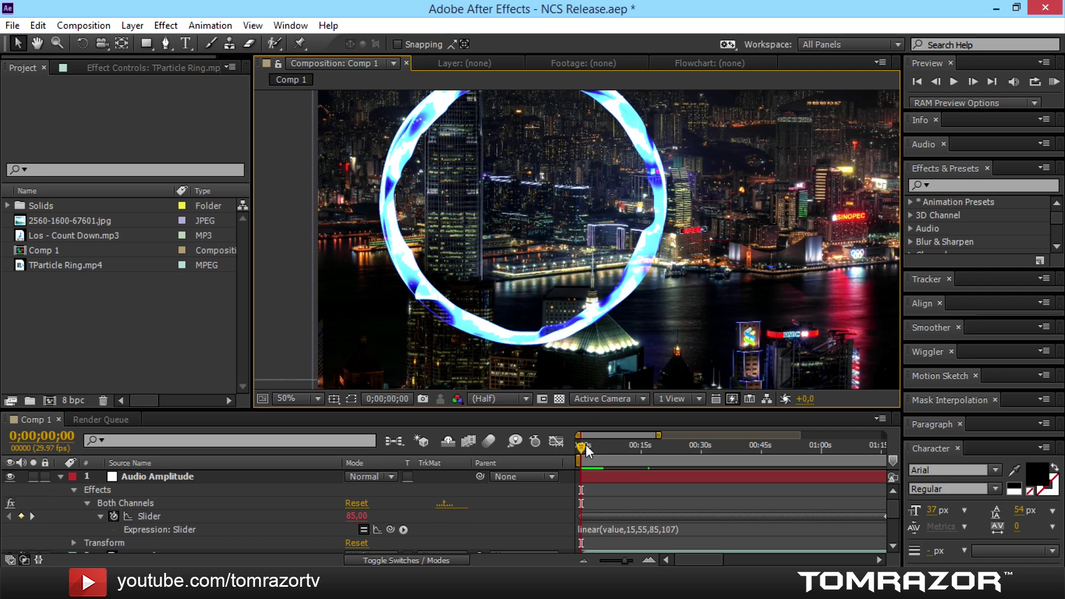
{"action": "mouse_move", "coordinate": [583, 445]}
{"action": "left_mouse_down"}
{"action": "mouse_move", "coordinate": [610, 448]}
{"action": "mouse_move", "coordinate": [567, 448]}
{"action": "left_mouse_up"}
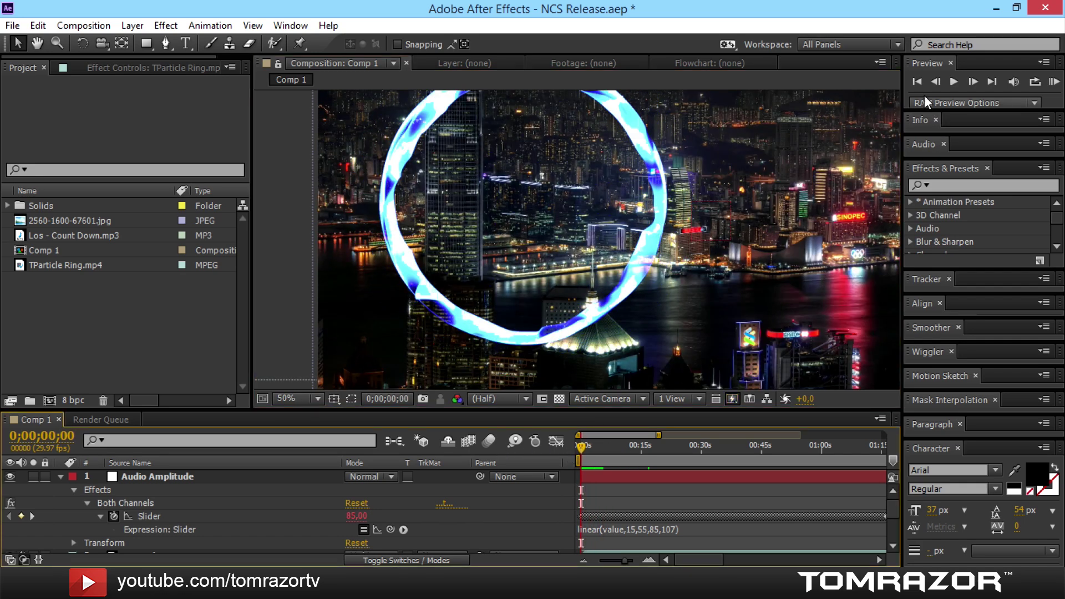
{"action": "left_click", "coordinate": [1053, 82]}
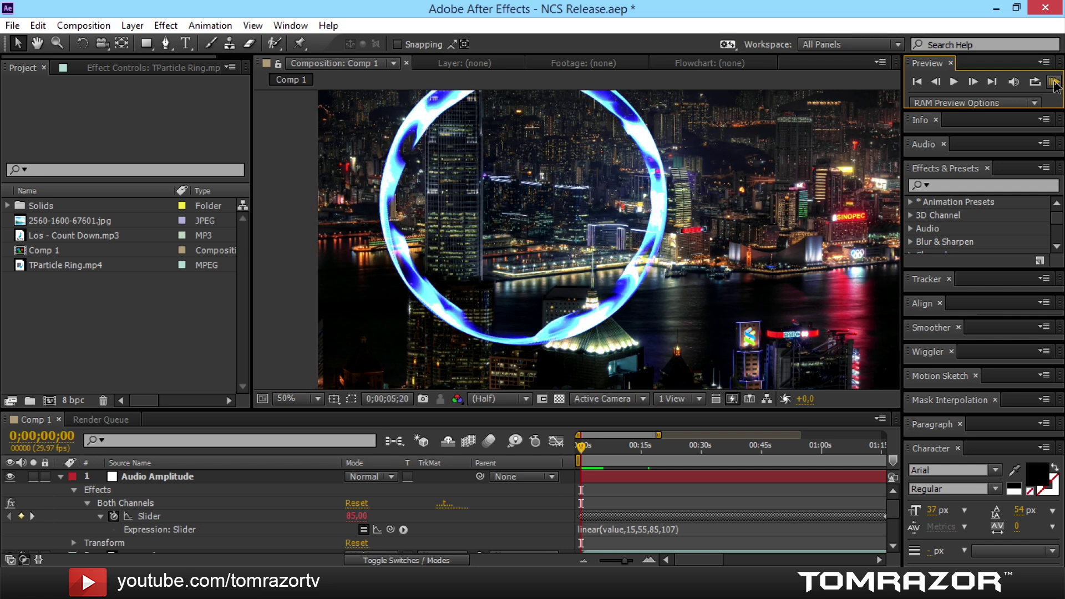
{"action": "left_click", "coordinate": [318, 401]}
{"action": "left_click", "coordinate": [302, 399]}
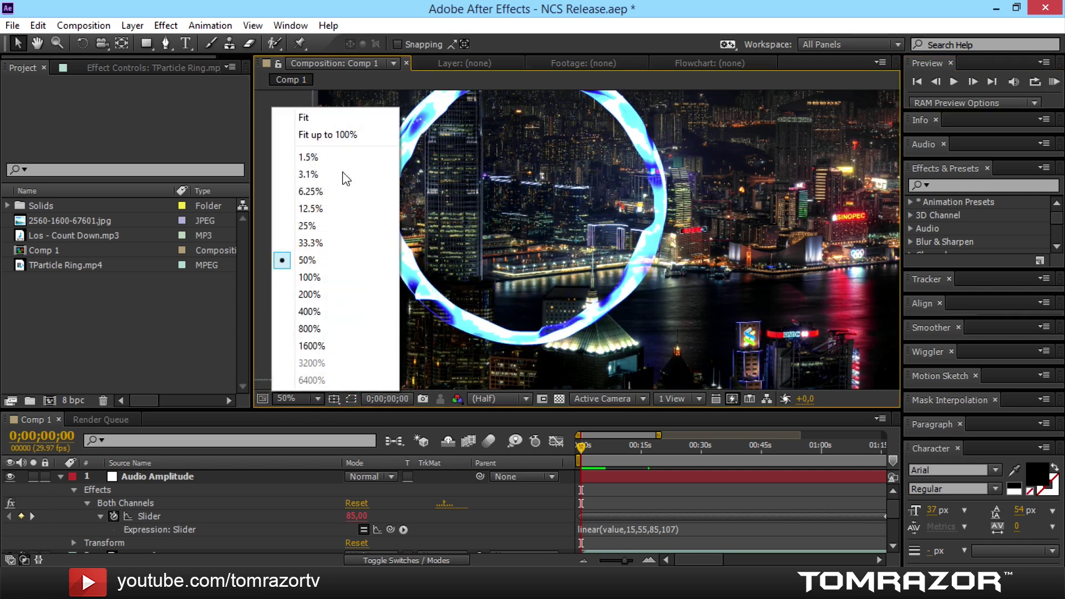
{"action": "left_click", "coordinate": [338, 112]}
{"action": "left_click", "coordinate": [1053, 82]}
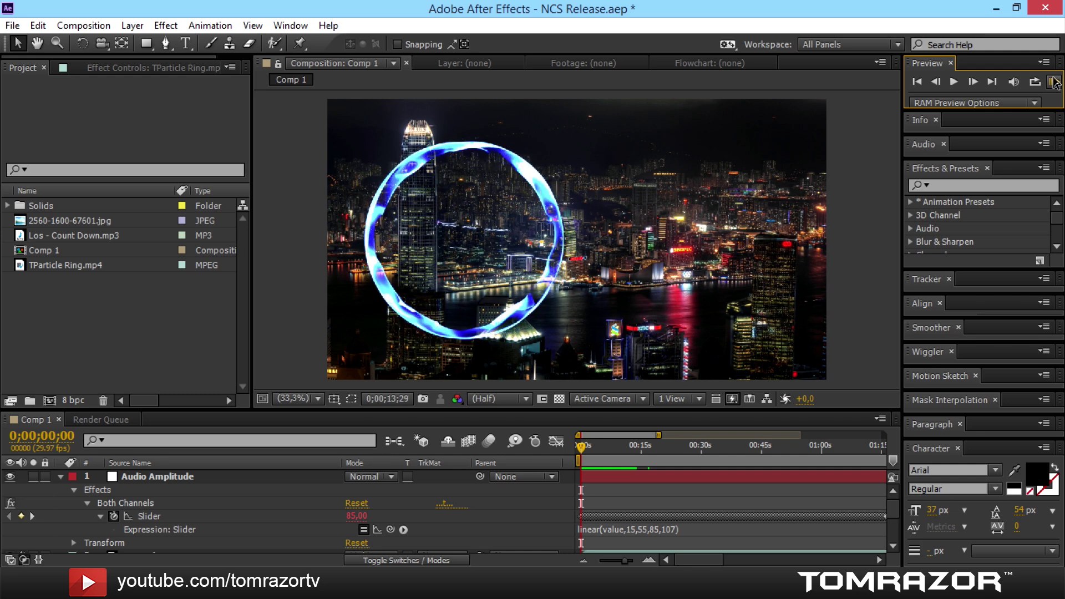
{"action": "left_click", "coordinate": [1054, 83]}
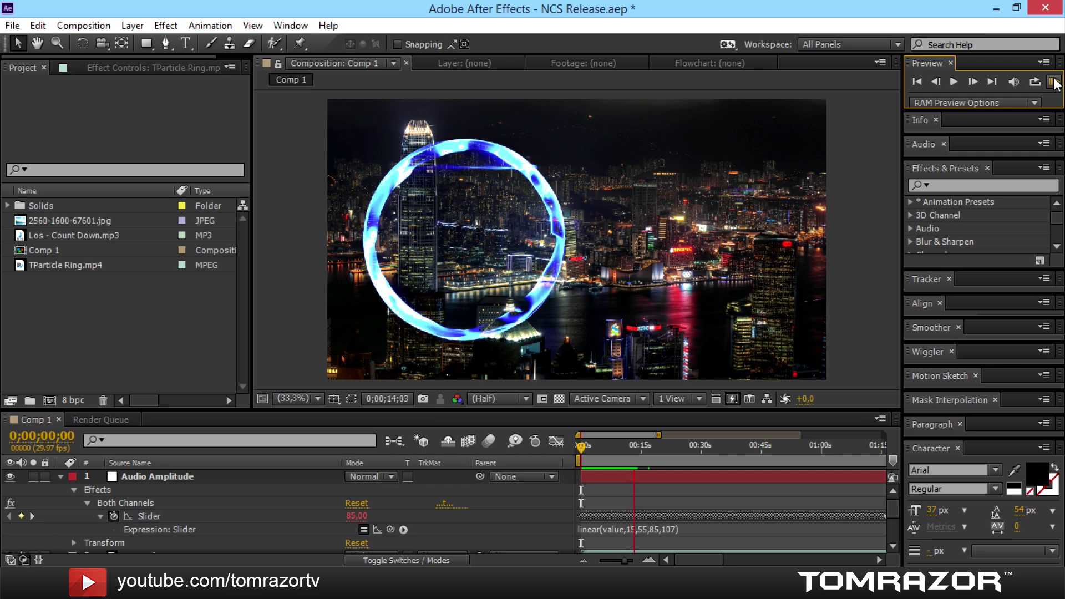
{"action": "left_click", "coordinate": [1053, 82]}
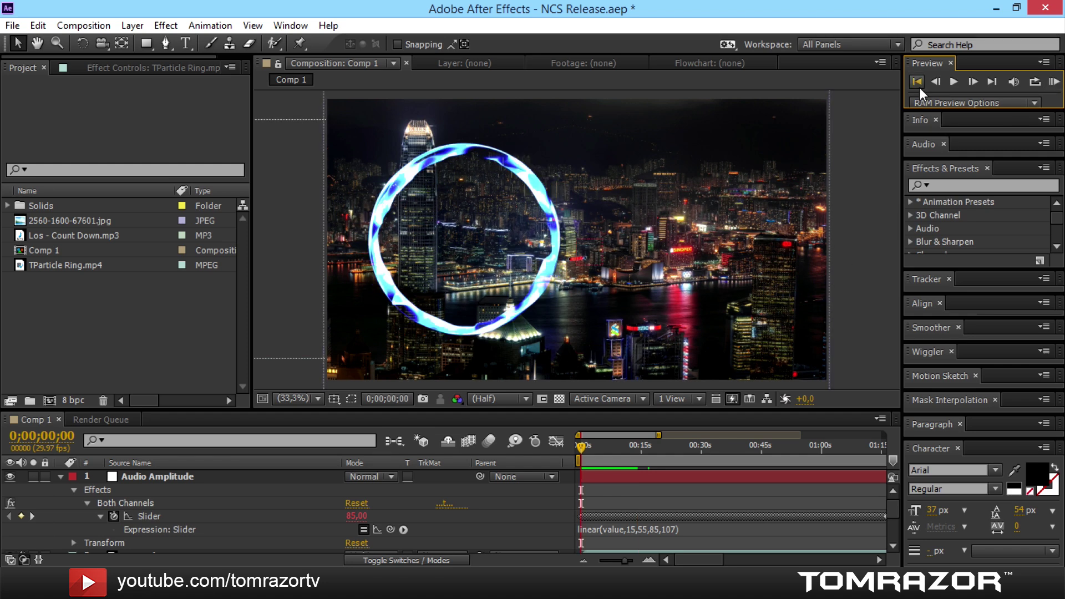
{"action": "left_click", "coordinate": [591, 292]}
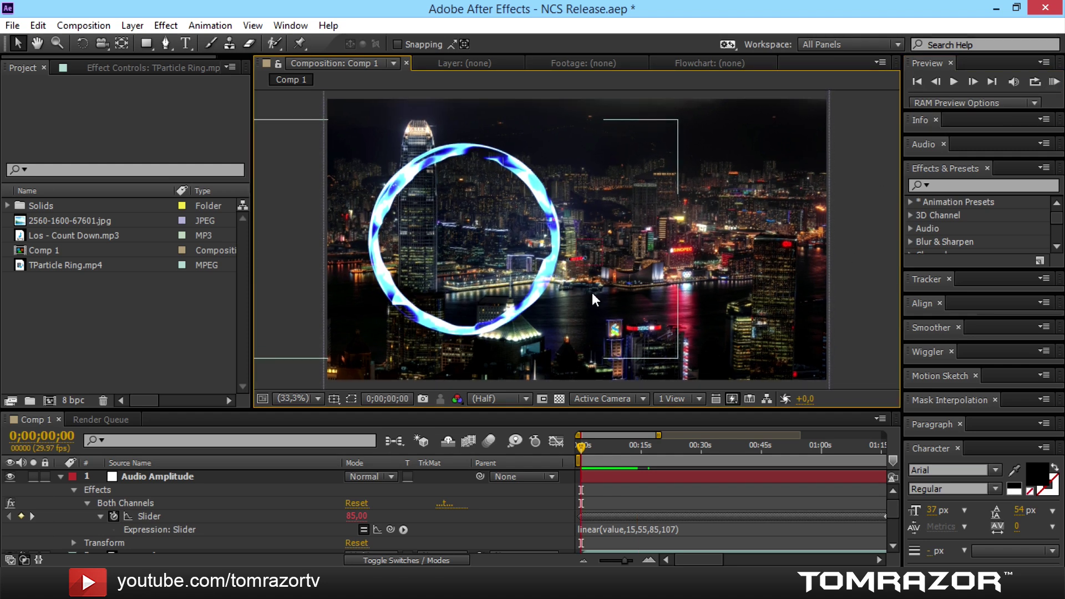
Start a new item from the File menu, then cancel the save prompt to keep the current project.
{"action": "left_click", "coordinate": [16, 26]}
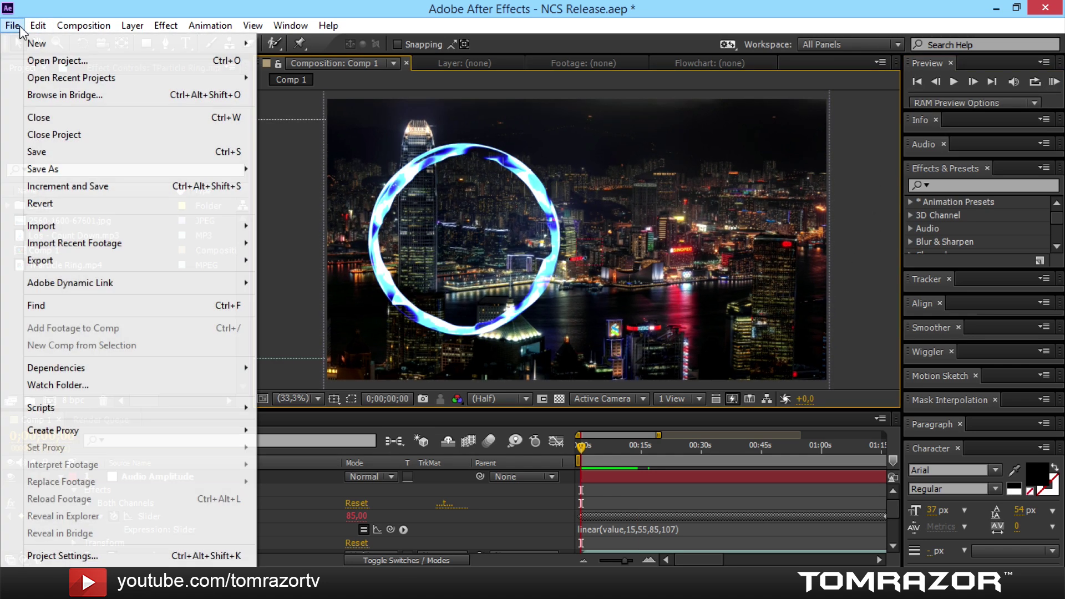
{"action": "mouse_move", "coordinate": [36, 47]}
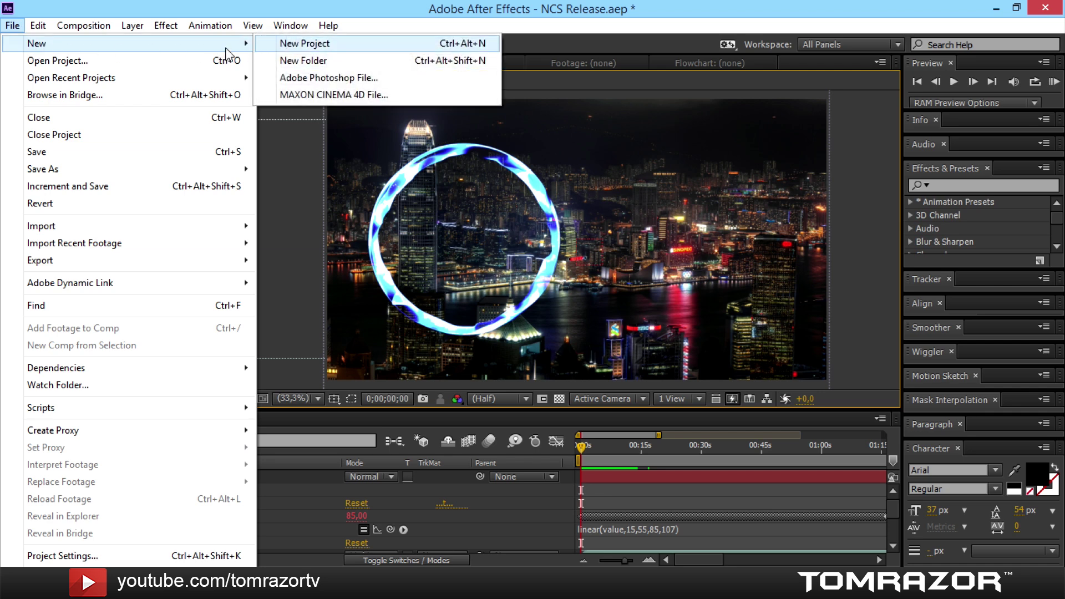
{"action": "left_click", "coordinate": [300, 44]}
{"action": "left_click", "coordinate": [632, 312]}
Create Comp 2 with the HDTV 1080 29.97 preset (1920×1080, 0;05;00;04 duration).
{"action": "right_click", "coordinate": [75, 317]}
{"action": "left_click", "coordinate": [89, 328]}
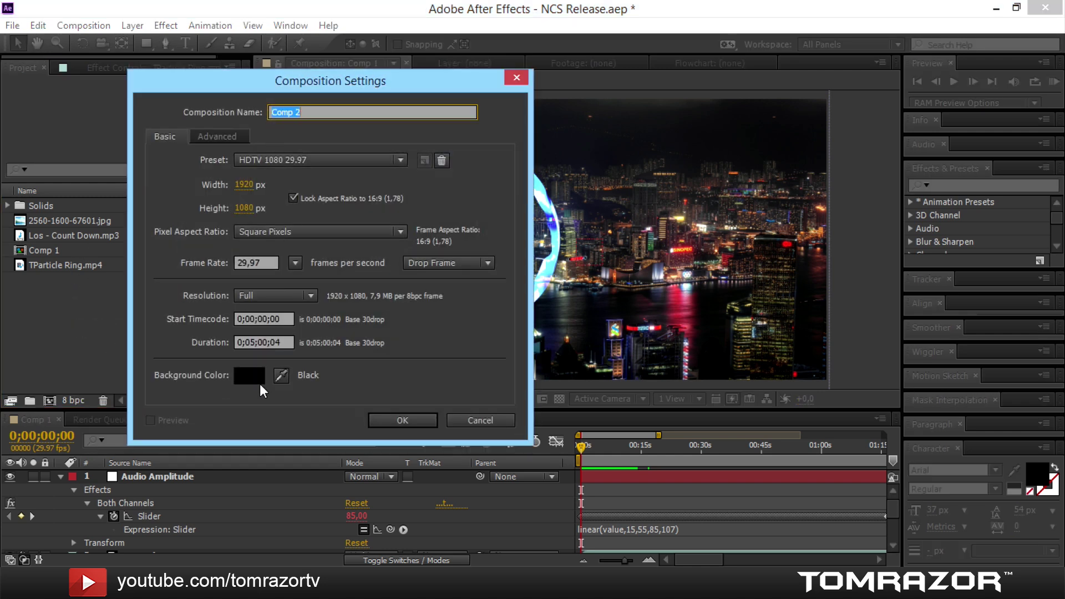
{"action": "left_click", "coordinate": [257, 343]}
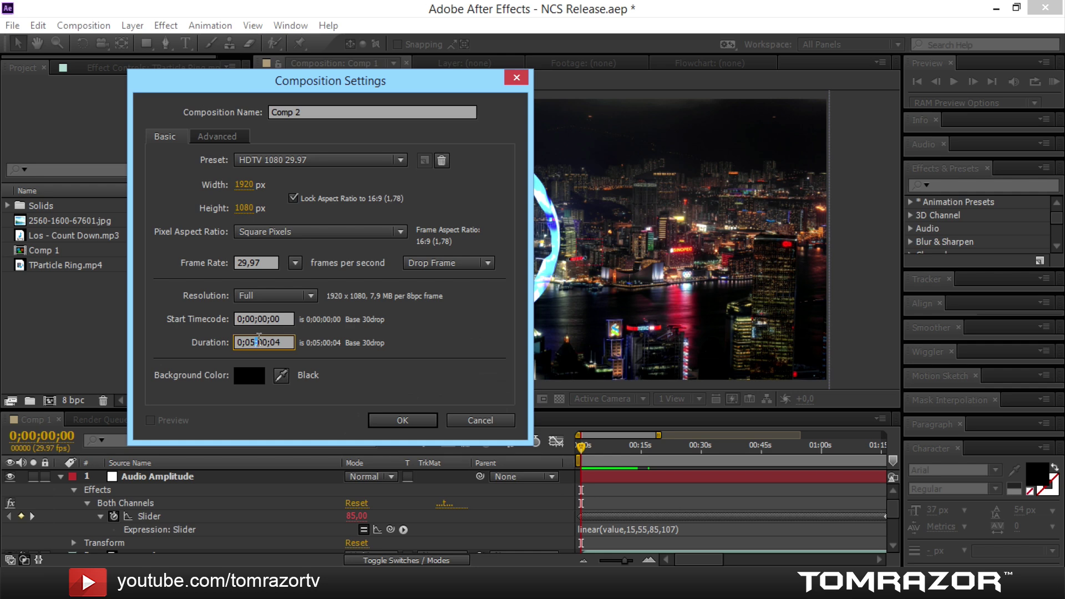
{"action": "left_click", "coordinate": [302, 160]}
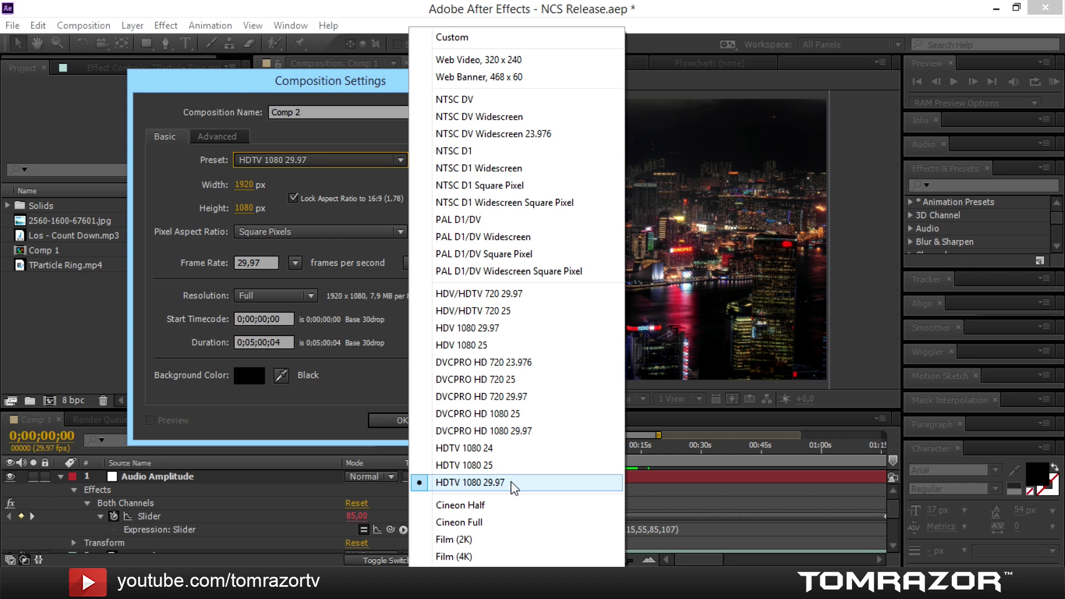
{"action": "left_click", "coordinate": [316, 183]}
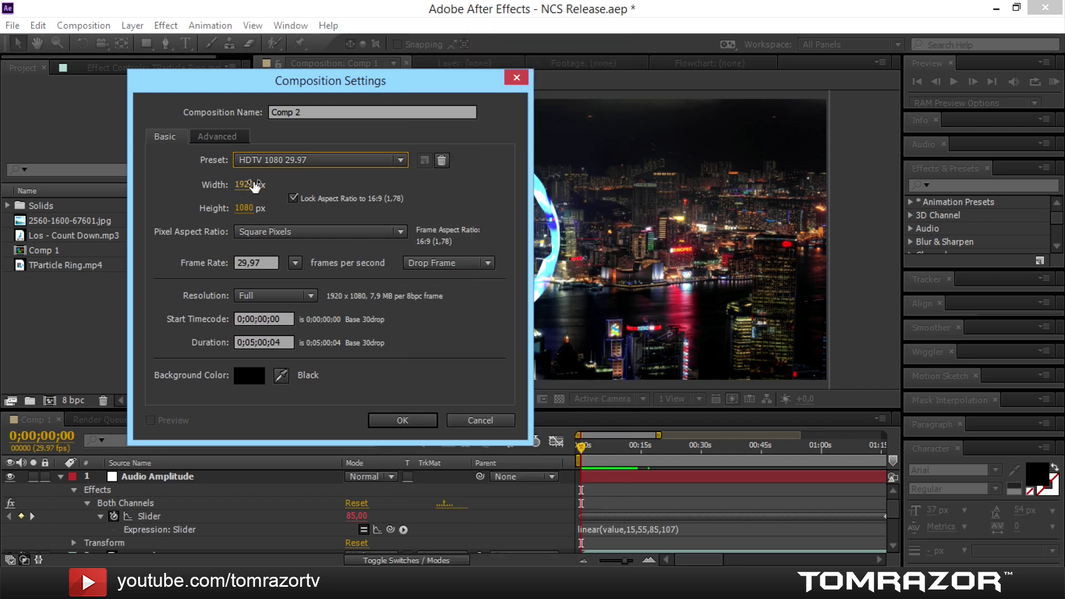
{"action": "left_click", "coordinate": [407, 423]}
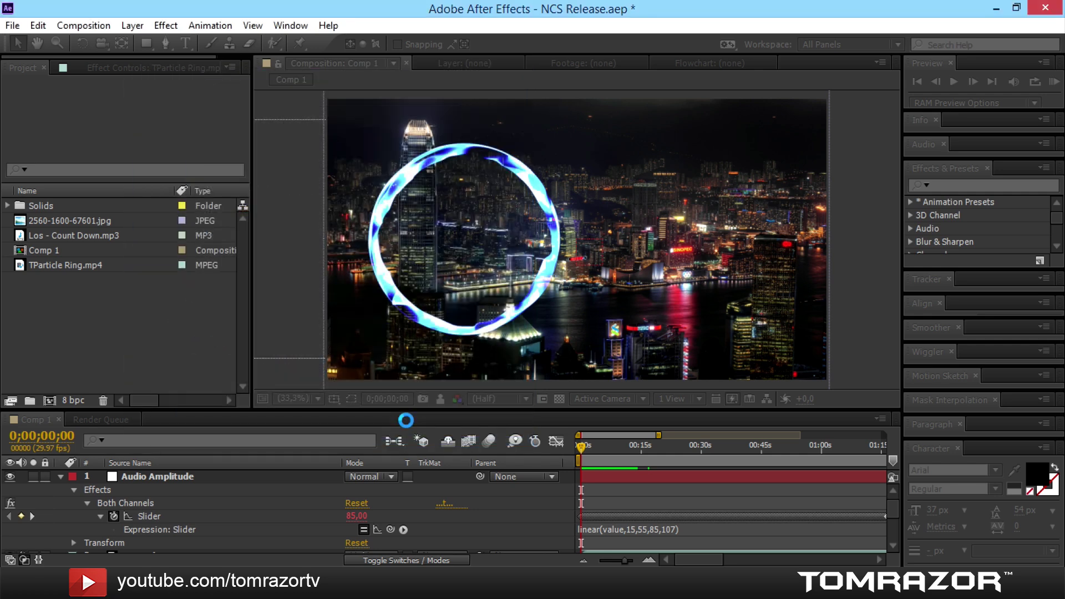
{"action": "left_click", "coordinate": [132, 321]}
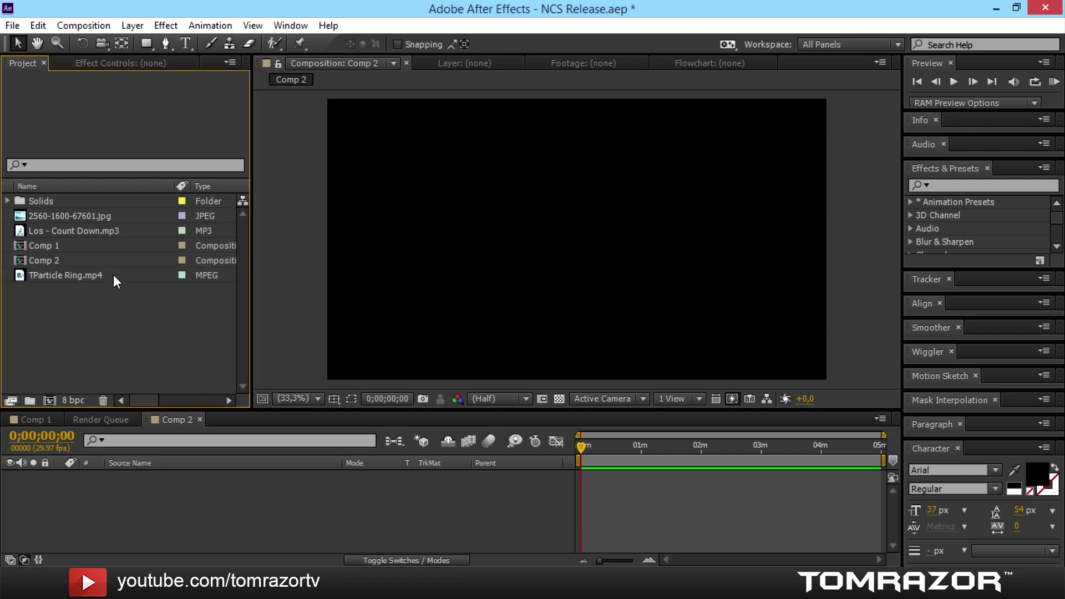
Add 2560-1600-67601.jpg to Comp 2 as its only layer and scale it to 77%.
{"action": "left_click", "coordinate": [108, 215]}
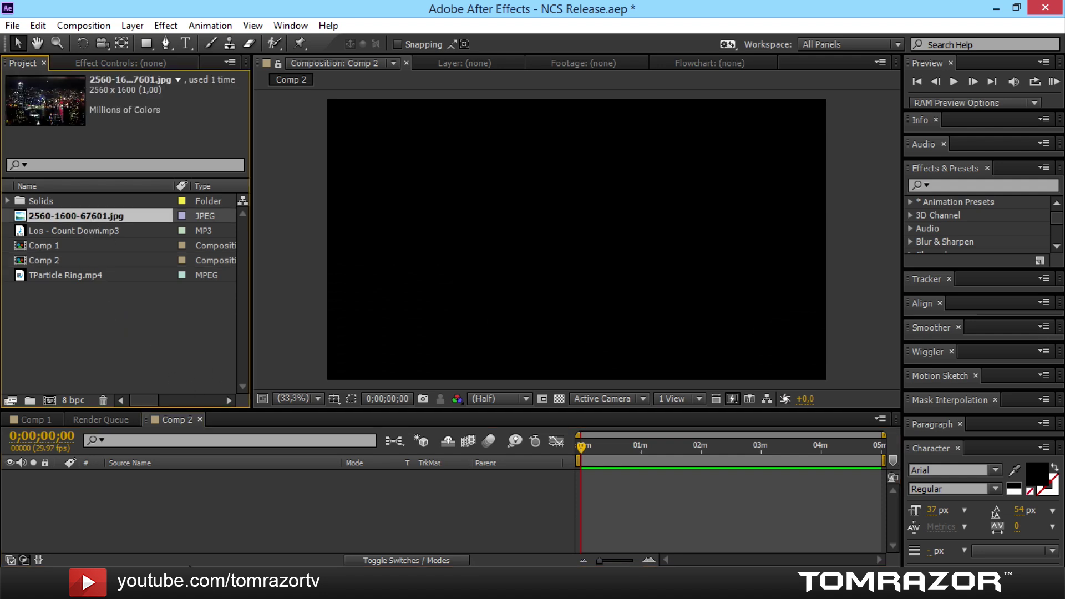
{"action": "left_click_drag", "start_coordinate": [109, 216], "coordinate": [217, 501]}
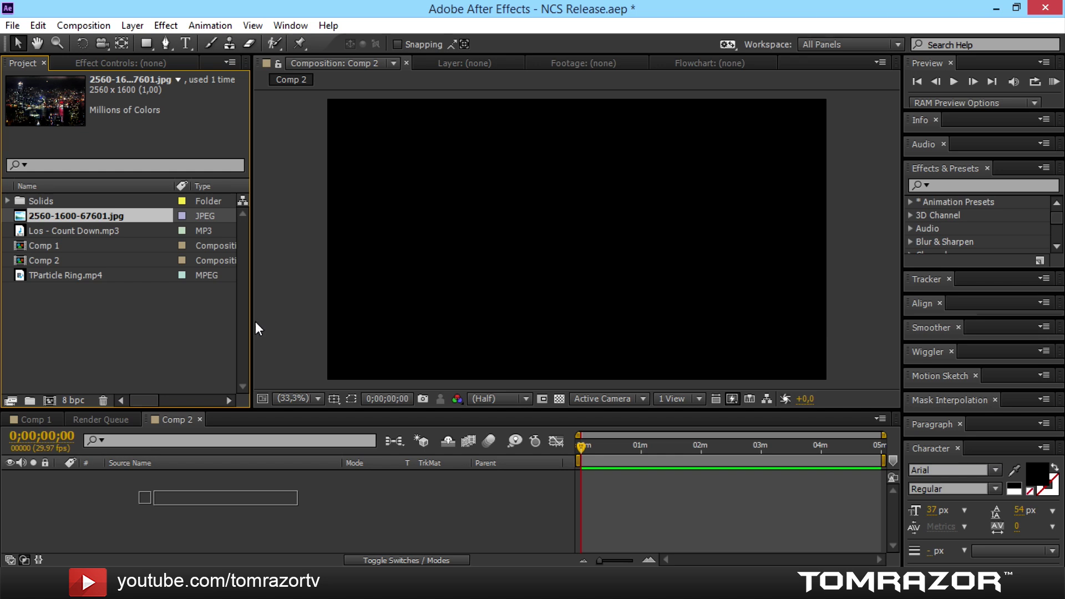
{"action": "left_click_drag", "start_coordinate": [247, 491], "coordinate": [418, 485]}
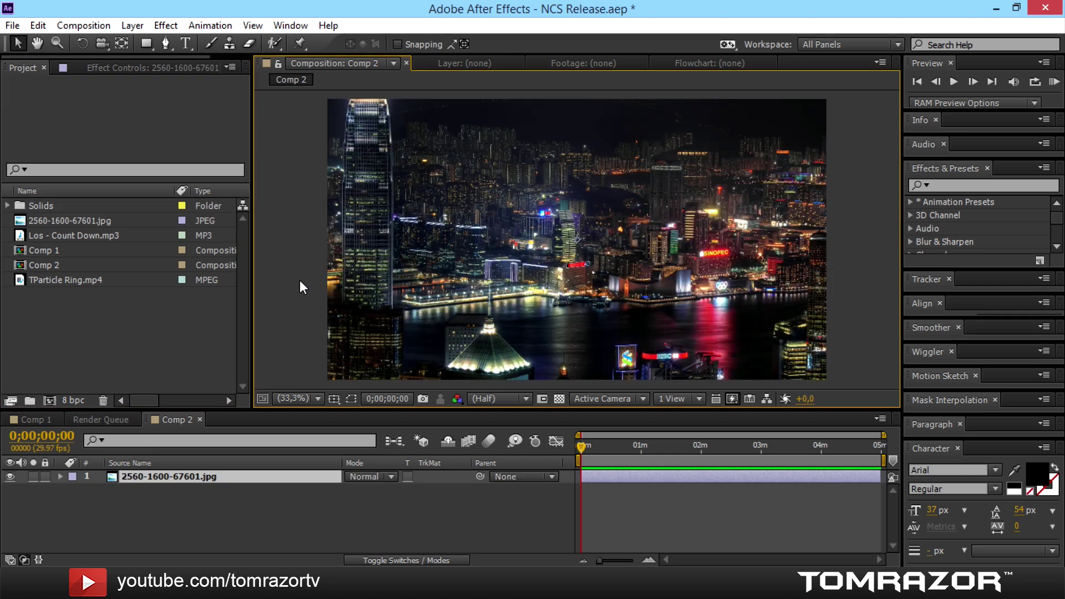
{"action": "left_click", "coordinate": [169, 353]}
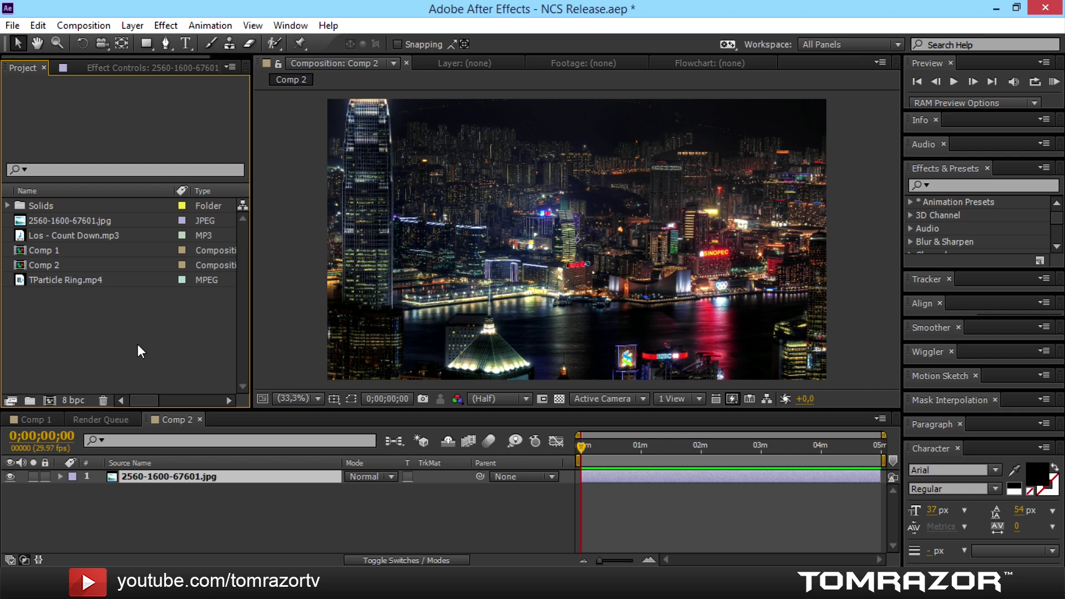
{"action": "left_click", "coordinate": [215, 507]}
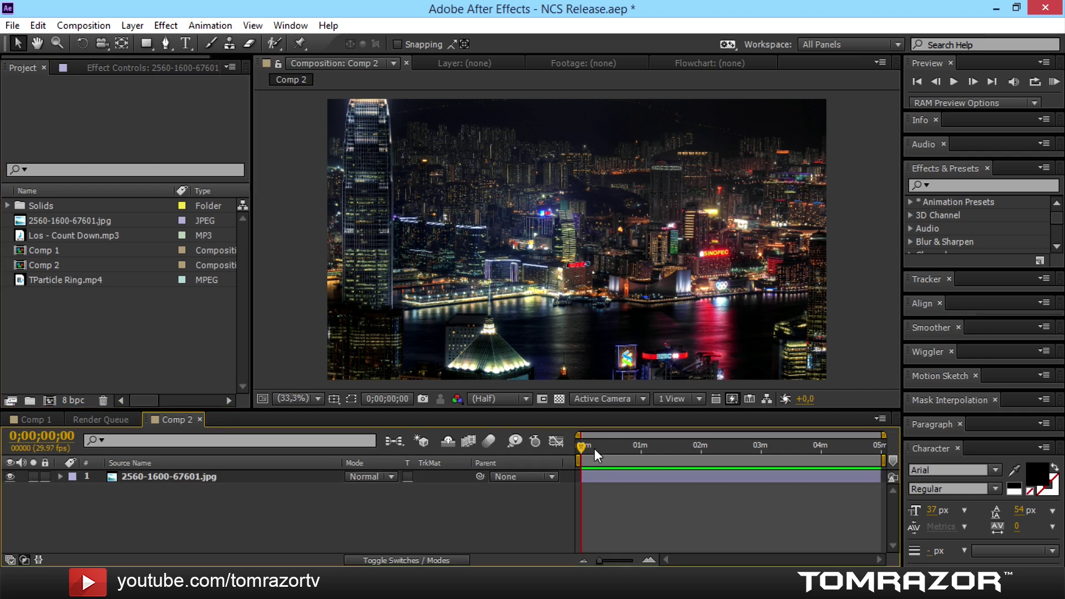
{"action": "mouse_move", "coordinate": [594, 448]}
{"action": "left_mouse_down"}
{"action": "mouse_move", "coordinate": [664, 446]}
{"action": "mouse_move", "coordinate": [579, 447]}
{"action": "left_mouse_up"}
{"action": "left_click", "coordinate": [252, 477]}
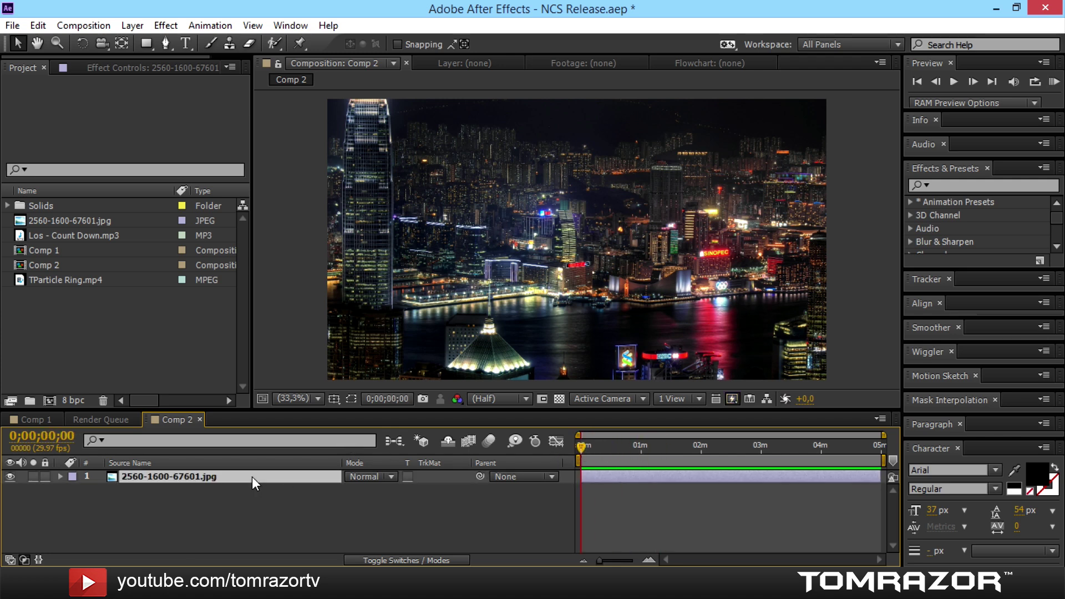
{"action": "key", "text": "s"}
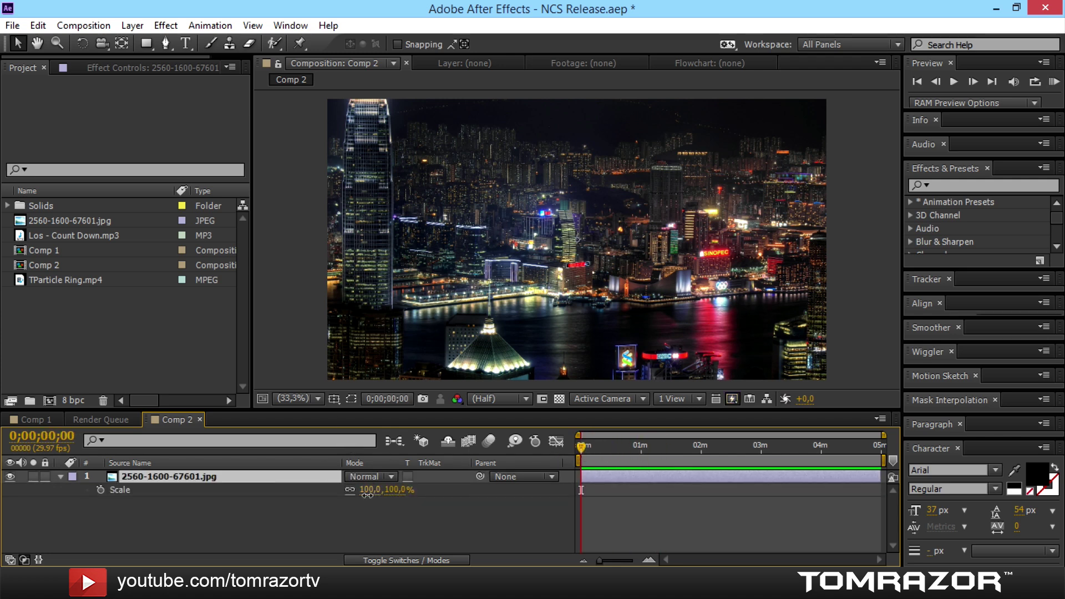
{"action": "left_click_drag", "start_coordinate": [370, 490], "coordinate": [358, 501]}
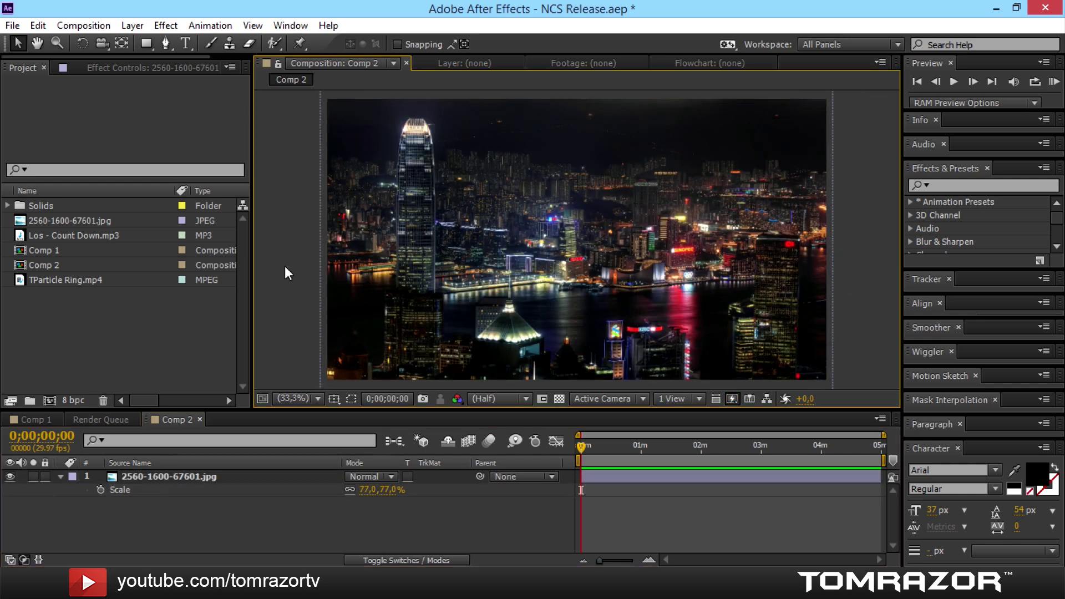
Add TParticle Ring.mp4 above the city layer, scale it to 86.9% and shift it left.
{"action": "left_click", "coordinate": [71, 284]}
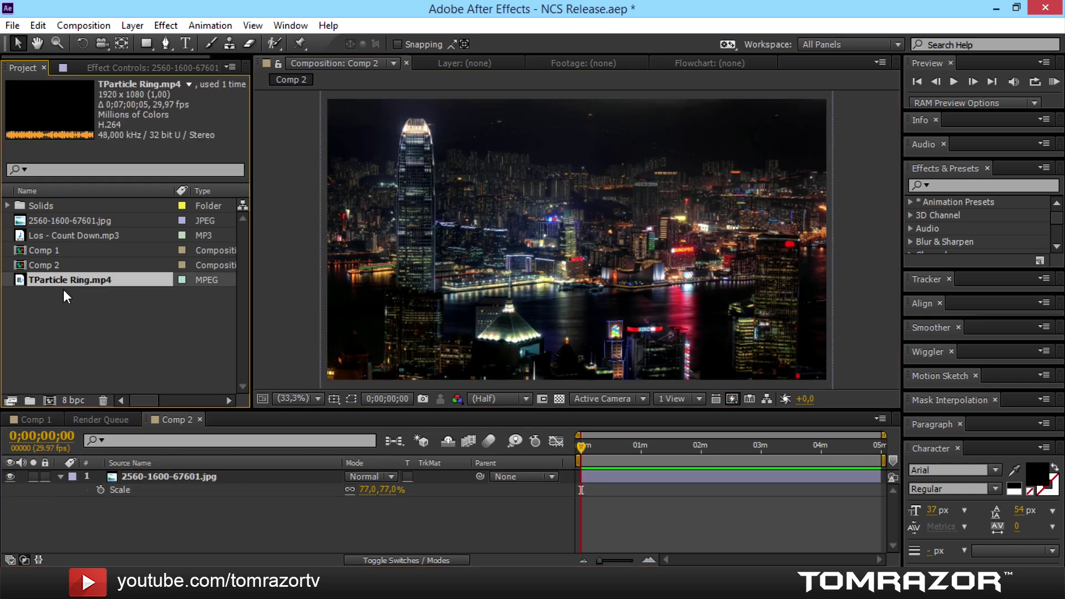
{"action": "left_click", "coordinate": [54, 89]}
{"action": "left_click_drag", "start_coordinate": [89, 281], "coordinate": [202, 473]}
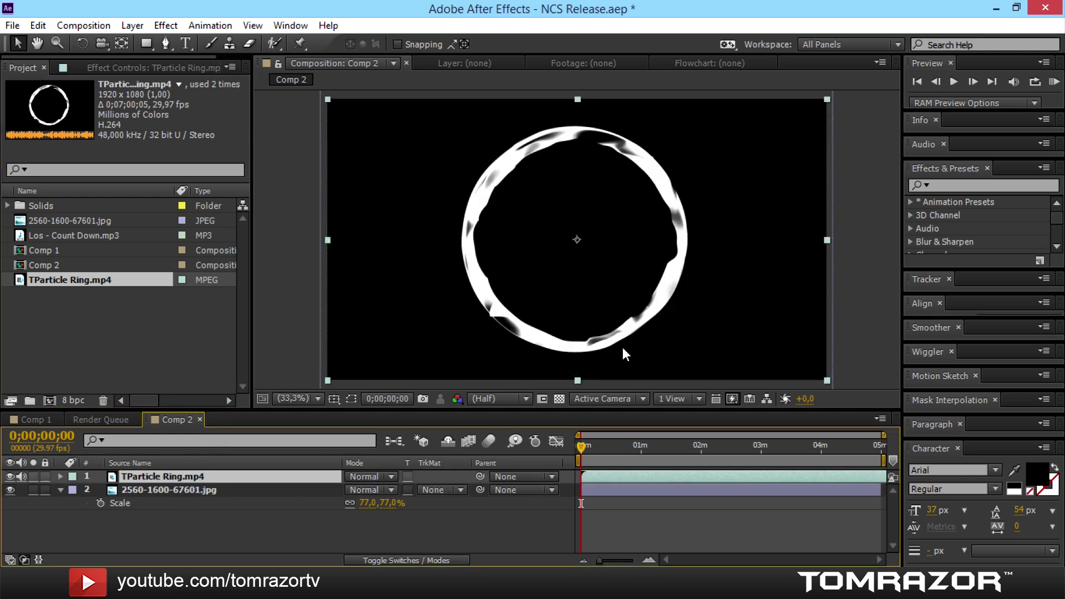
{"action": "key", "text": "s"}
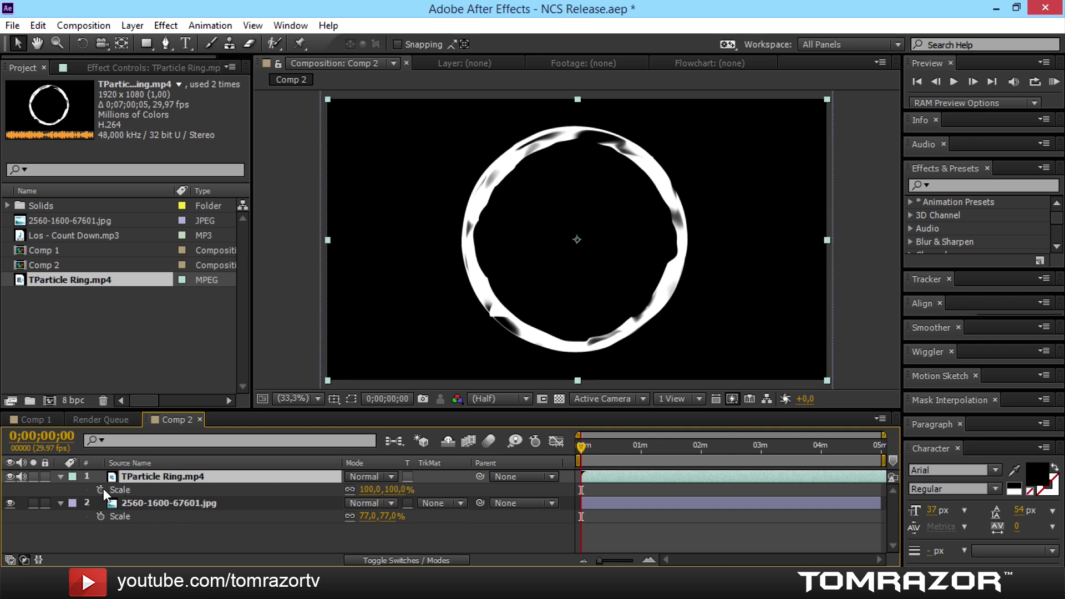
{"action": "left_click_drag", "start_coordinate": [367, 489], "coordinate": [373, 489]}
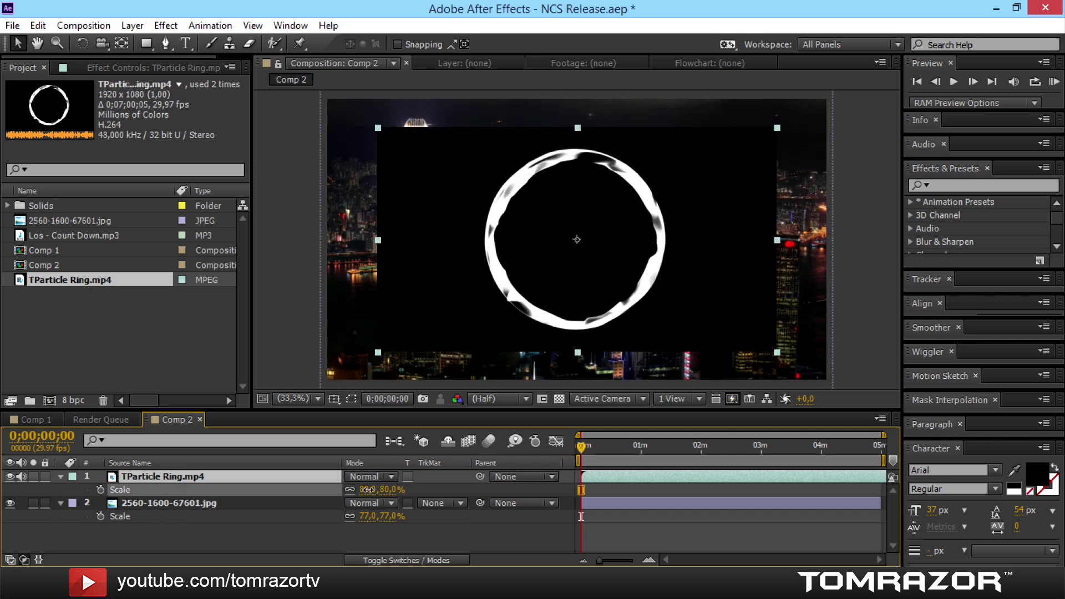
{"action": "left_click", "coordinate": [247, 478]}
{"action": "left_click", "coordinate": [250, 491]}
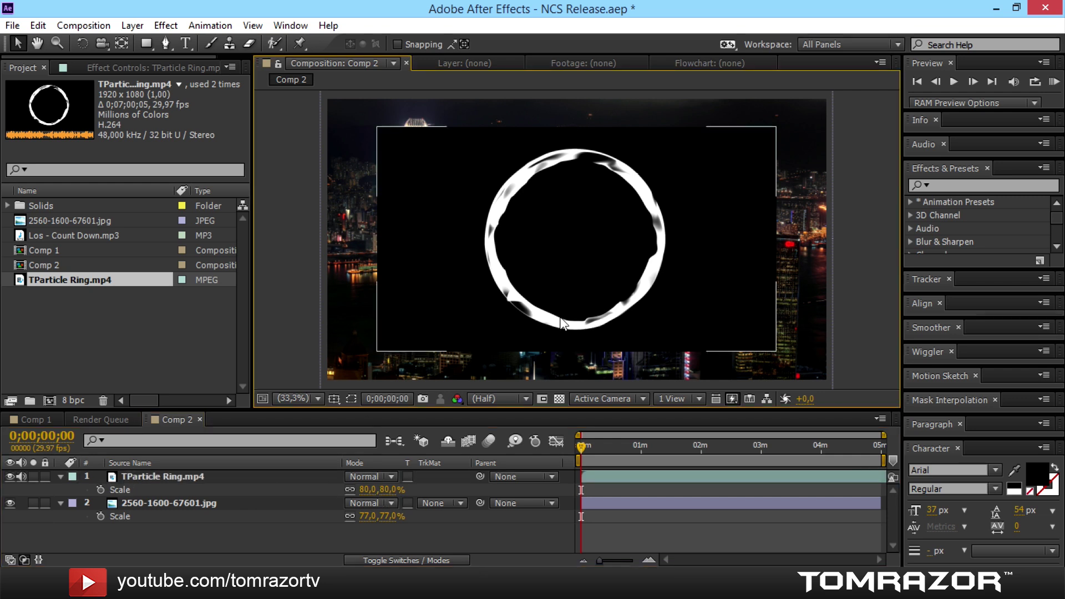
{"action": "left_click_drag", "start_coordinate": [647, 295], "coordinate": [555, 299]}
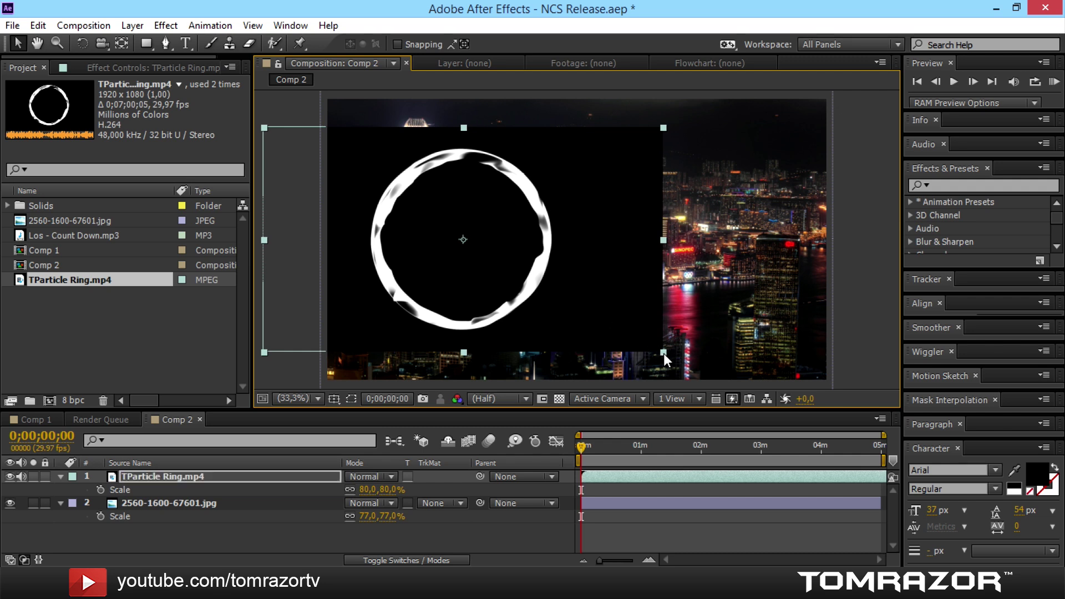
{"action": "left_click_drag", "start_coordinate": [663, 353], "coordinate": [681, 371]}
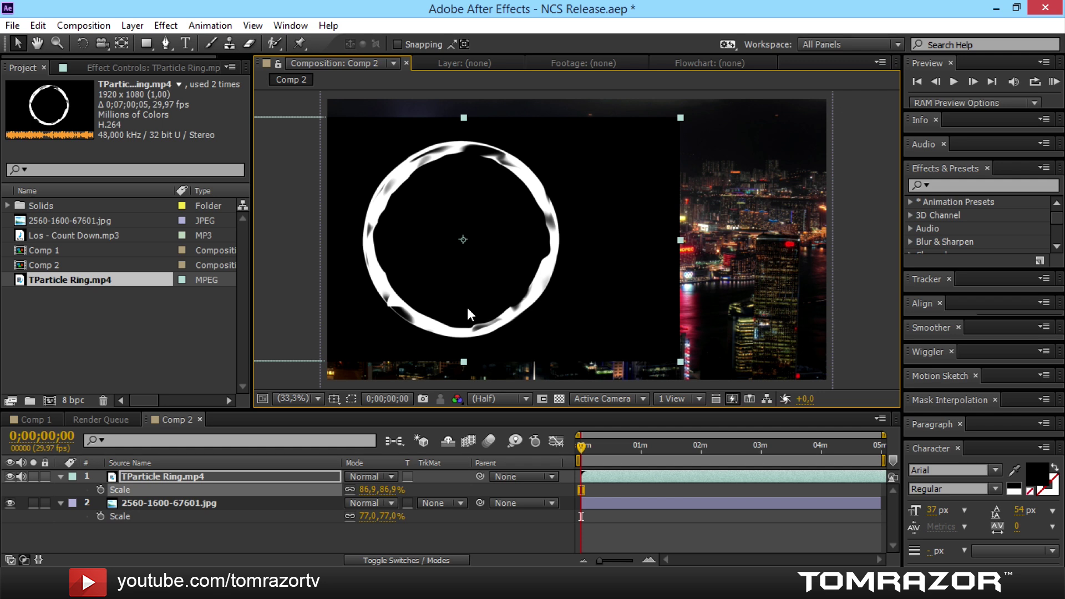
{"action": "key", "text": "F2"}
Set the ring layer's blending mode to Lighten so its black background disappears.
{"action": "left_click", "coordinate": [509, 301]}
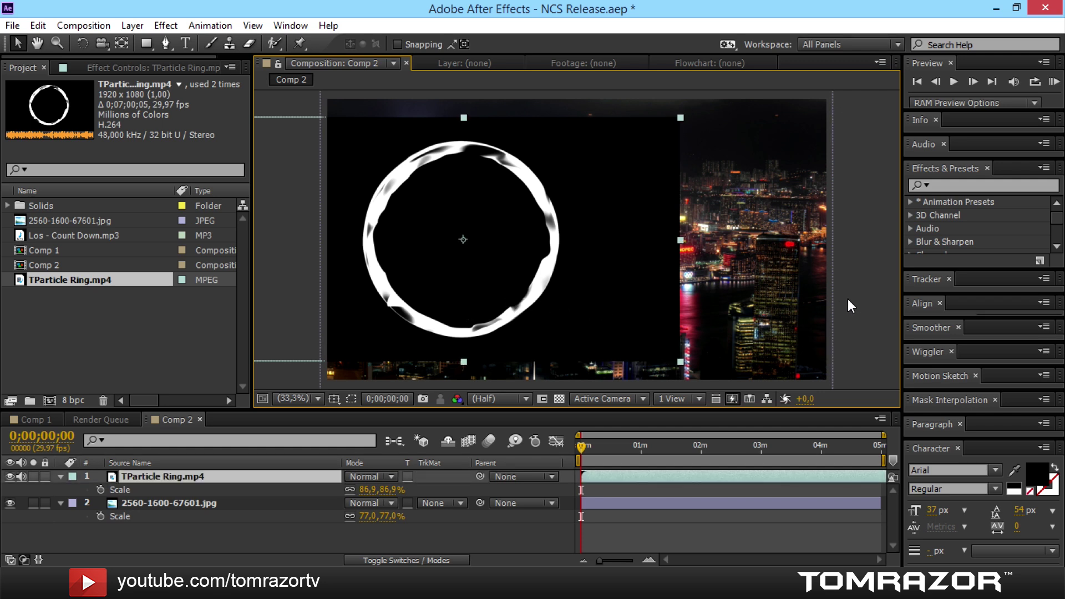
{"action": "key", "text": "F2"}
{"action": "left_click", "coordinate": [596, 294]}
{"action": "left_click", "coordinate": [397, 561]}
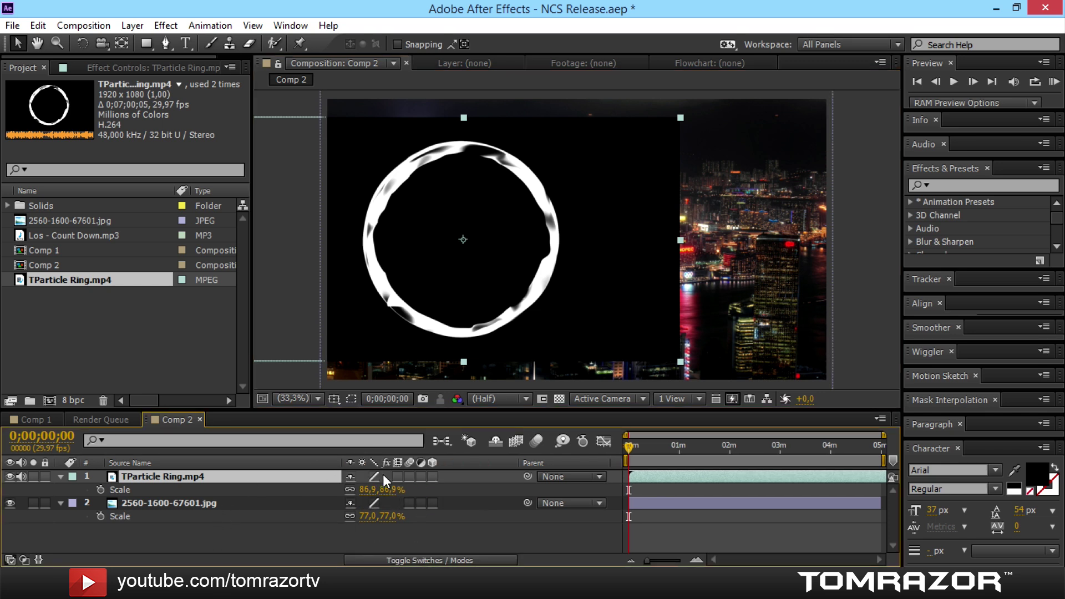
{"action": "left_click", "coordinate": [409, 560]}
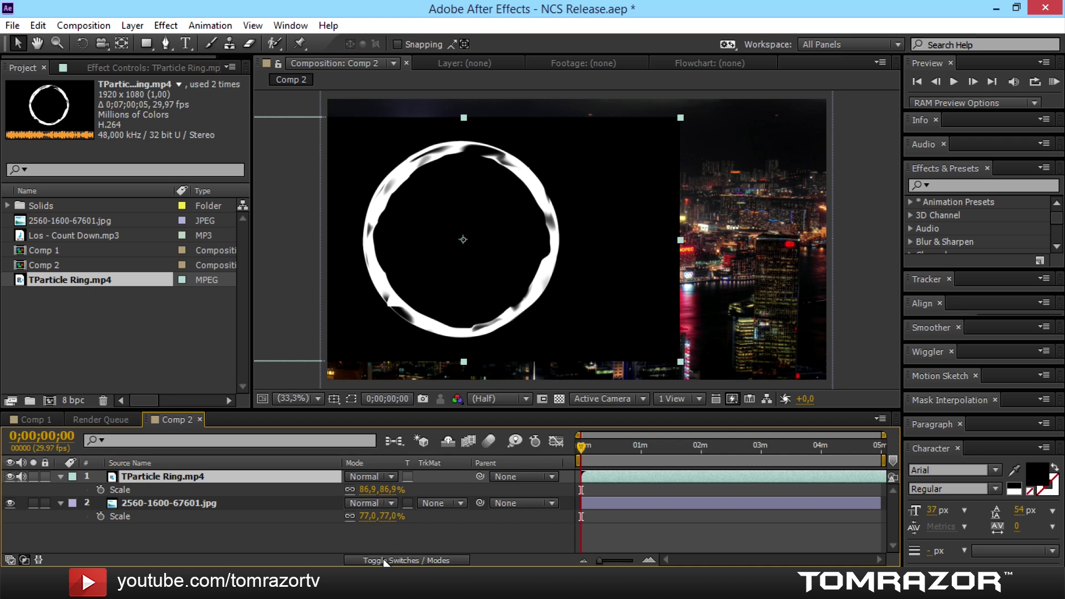
{"action": "left_click", "coordinate": [390, 476]}
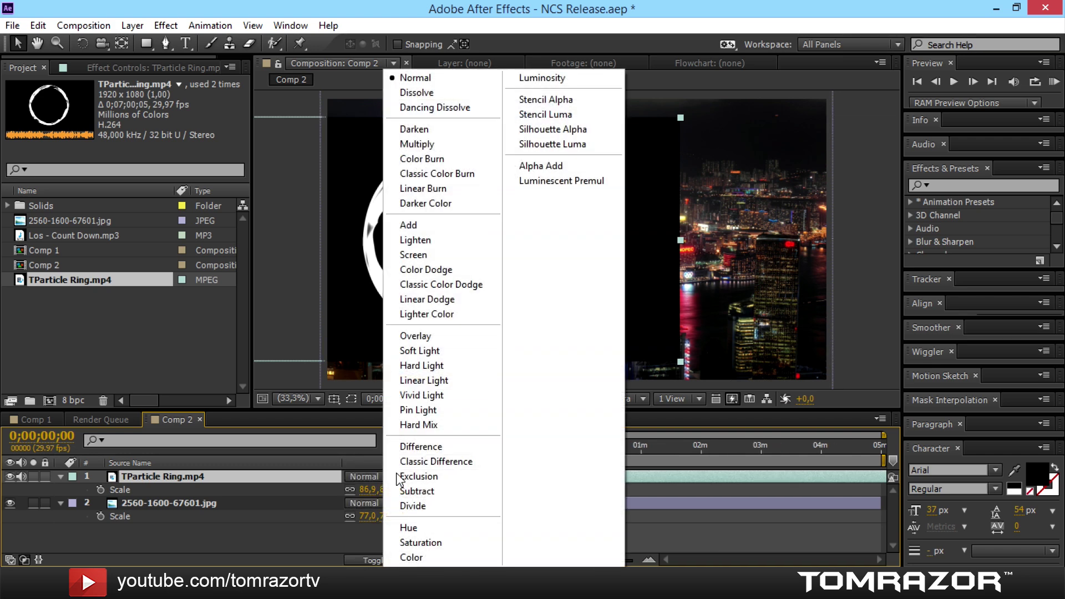
{"action": "left_click", "coordinate": [449, 241]}
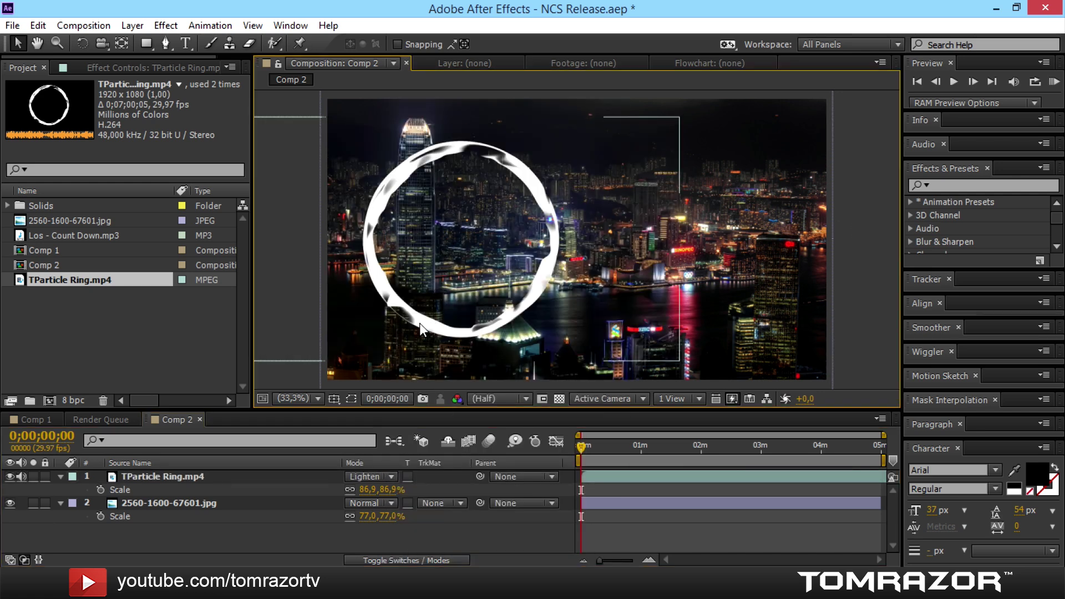
Zoom and pan the composition view to frame the ring over the skyline.
{"action": "scroll", "coordinate": [365, 321], "scroll_direction": "up", "scroll_amount": 3}
{"action": "left_click_drag", "start_coordinate": [479, 273], "coordinate": [513, 228]}
{"action": "scroll", "coordinate": [614, 189], "scroll_direction": "down", "scroll_amount": 4}
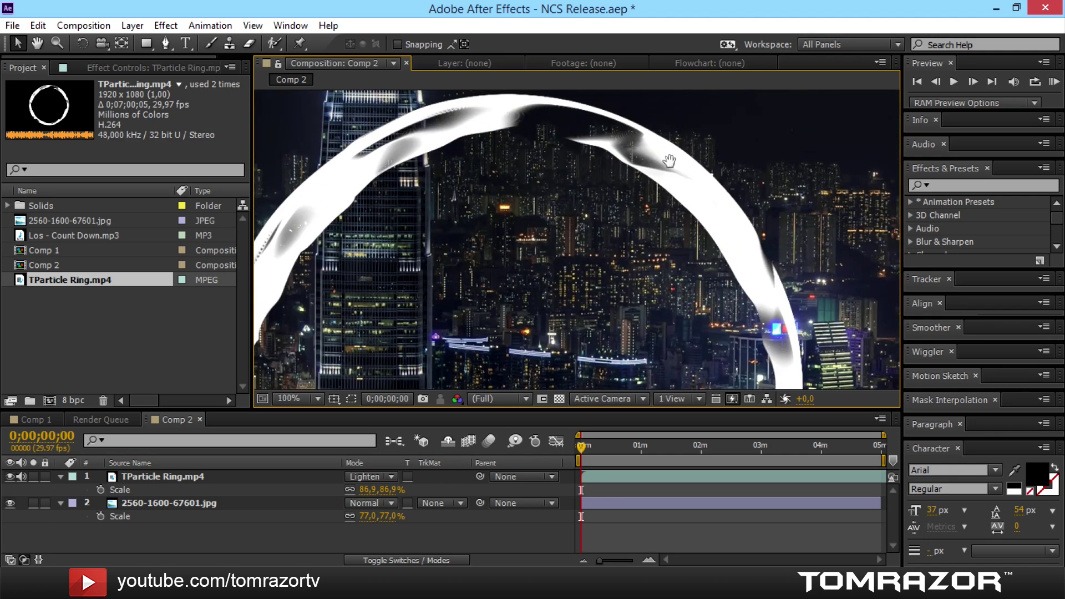
{"action": "left_click_drag", "start_coordinate": [577, 234], "coordinate": [544, 190]}
{"action": "scroll", "coordinate": [625, 209], "scroll_direction": "down", "scroll_amount": 1}
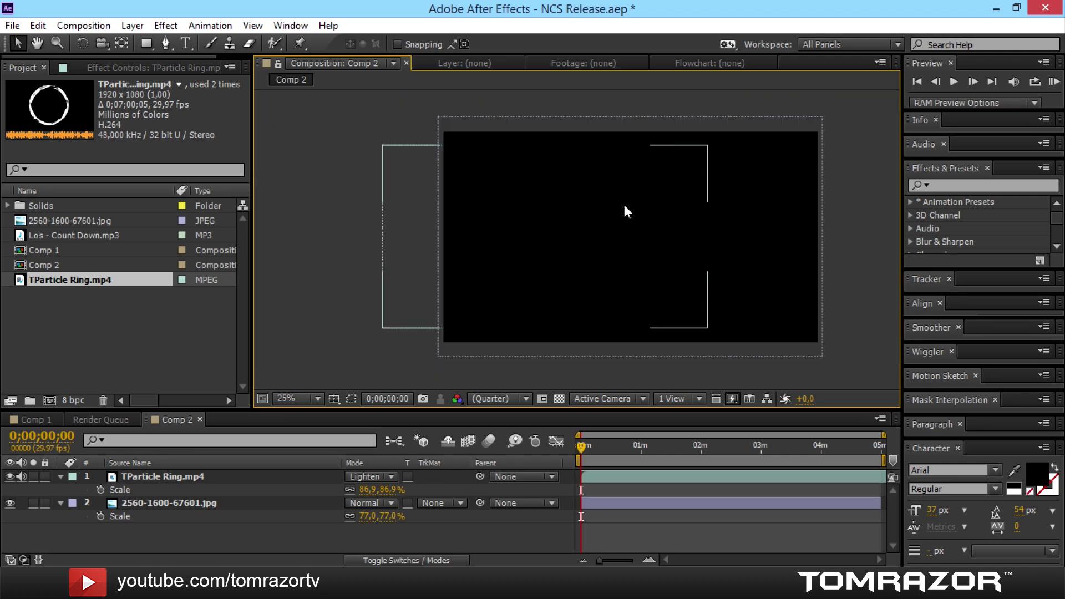
{"action": "scroll", "coordinate": [594, 255], "scroll_direction": "up", "scroll_amount": 1}
{"action": "left_click_drag", "start_coordinate": [594, 255], "coordinate": [504, 262]}
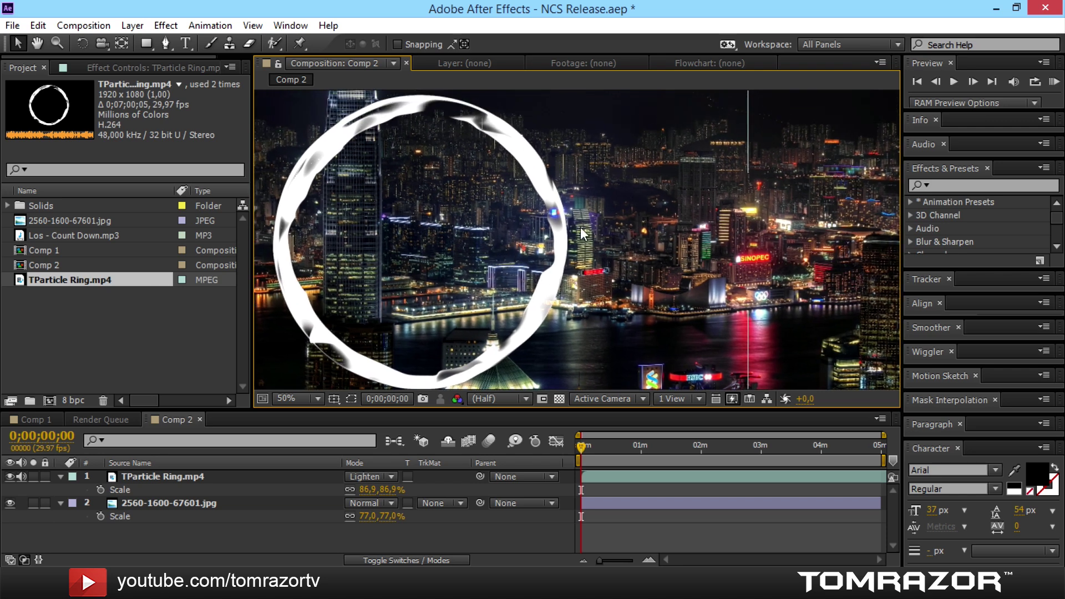
{"action": "left_click", "coordinate": [60, 476]}
Search 'Vibran' and apply VC Color Vibrance to the ring layer, tinting it lime green.
{"action": "left_click", "coordinate": [61, 489]}
{"action": "left_click", "coordinate": [166, 476]}
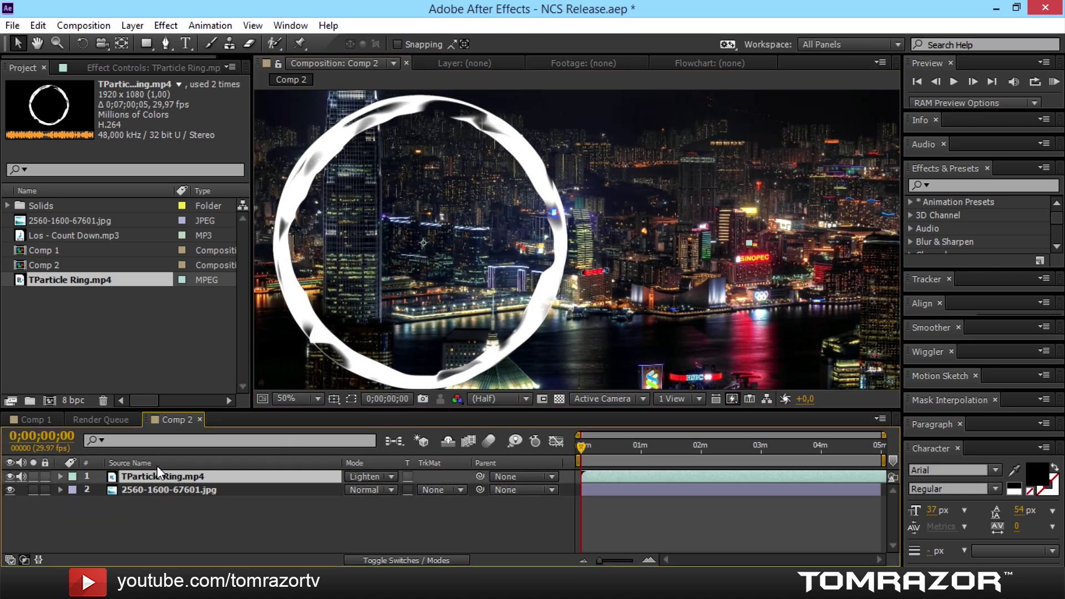
{"action": "left_click", "coordinate": [985, 185]}
{"action": "type", "text": "V"}
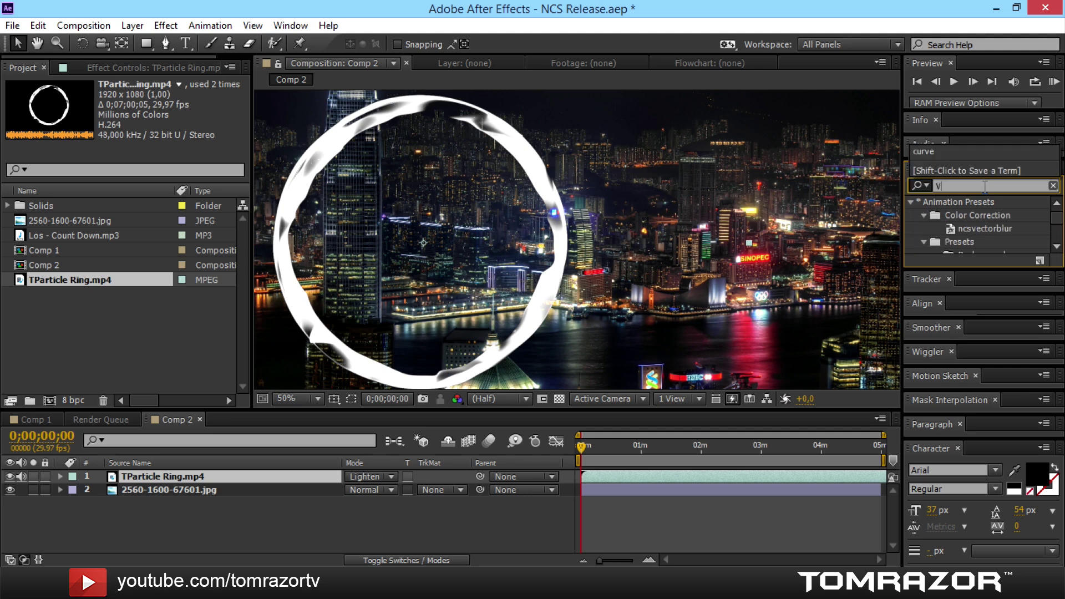
{"action": "type", "text": "ibran"}
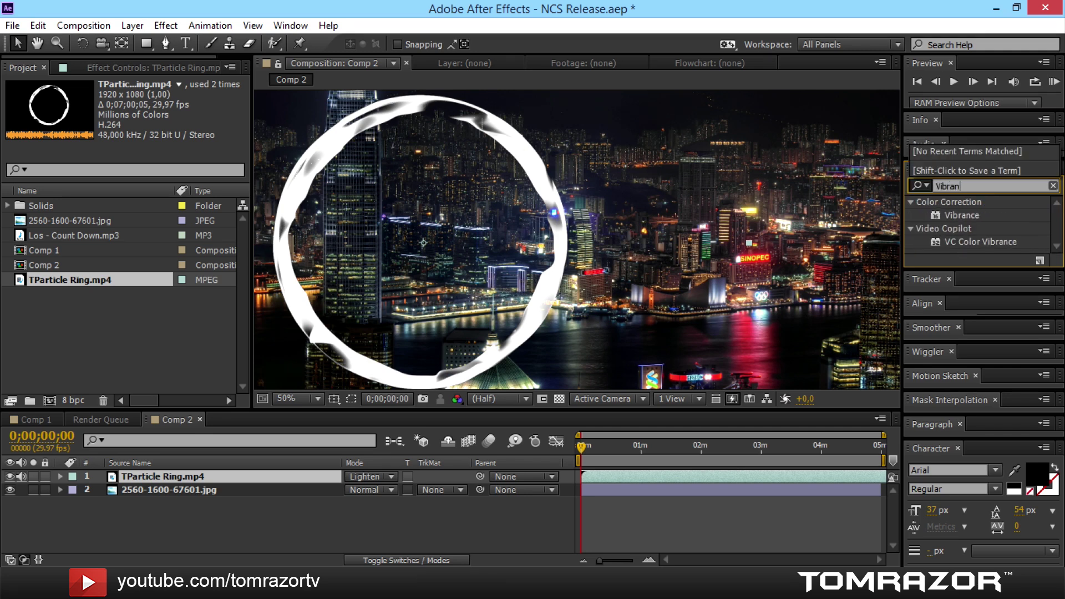
{"action": "left_click", "coordinate": [984, 246]}
{"action": "left_click", "coordinate": [984, 243]}
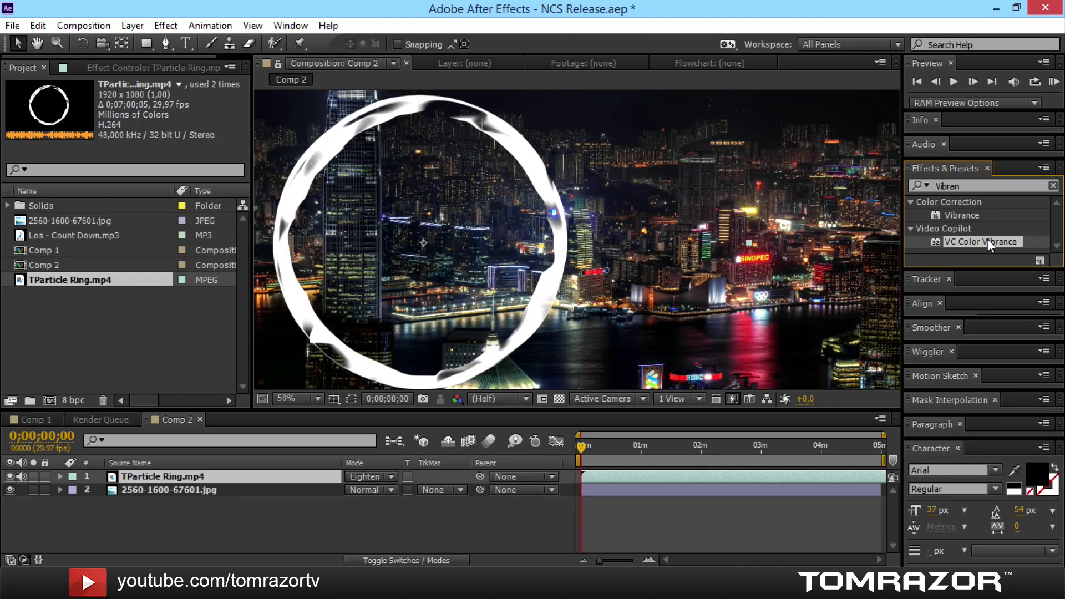
{"action": "left_click_drag", "start_coordinate": [987, 238], "coordinate": [265, 471]}
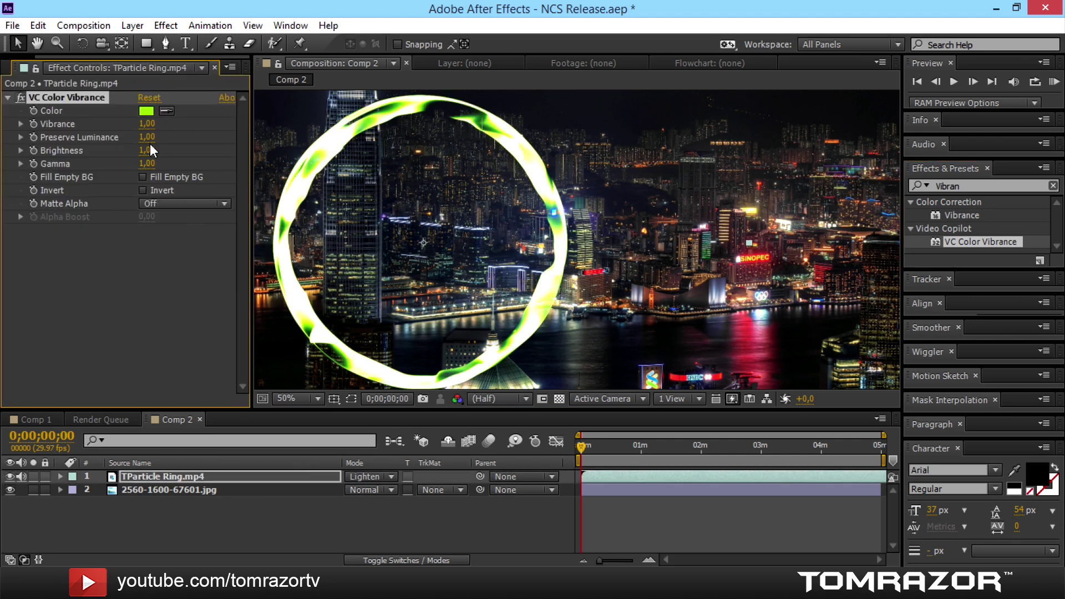
{"action": "left_click", "coordinate": [146, 111]}
Change the Vibrance tint to saturated blue and raise Vibrance to 2,00.
{"action": "left_click_drag", "start_coordinate": [263, 321], "coordinate": [361, 316]}
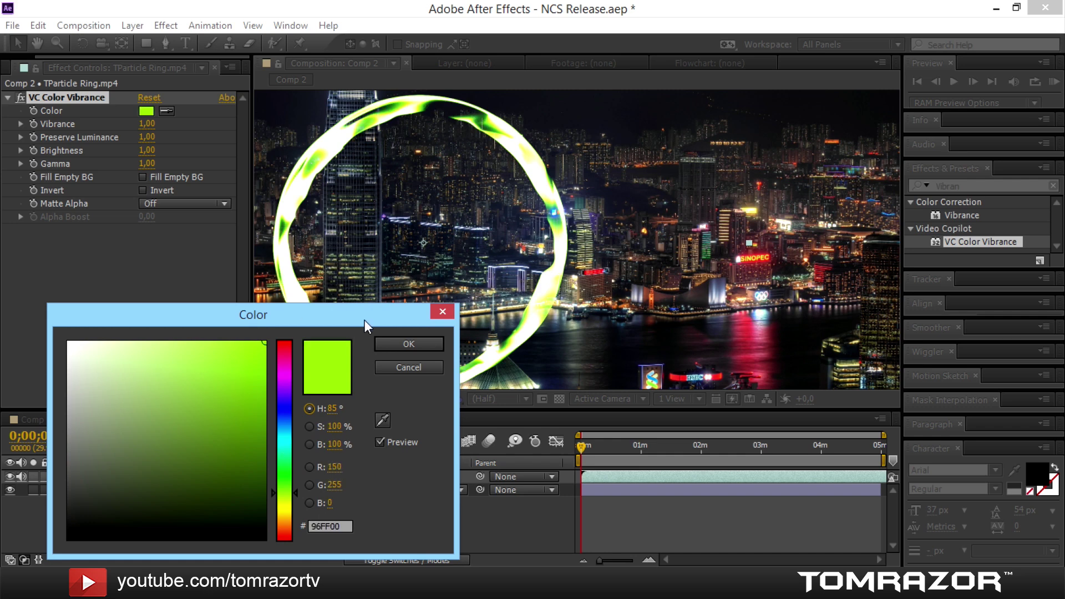
{"action": "left_click_drag", "start_coordinate": [287, 432], "coordinate": [287, 424]}
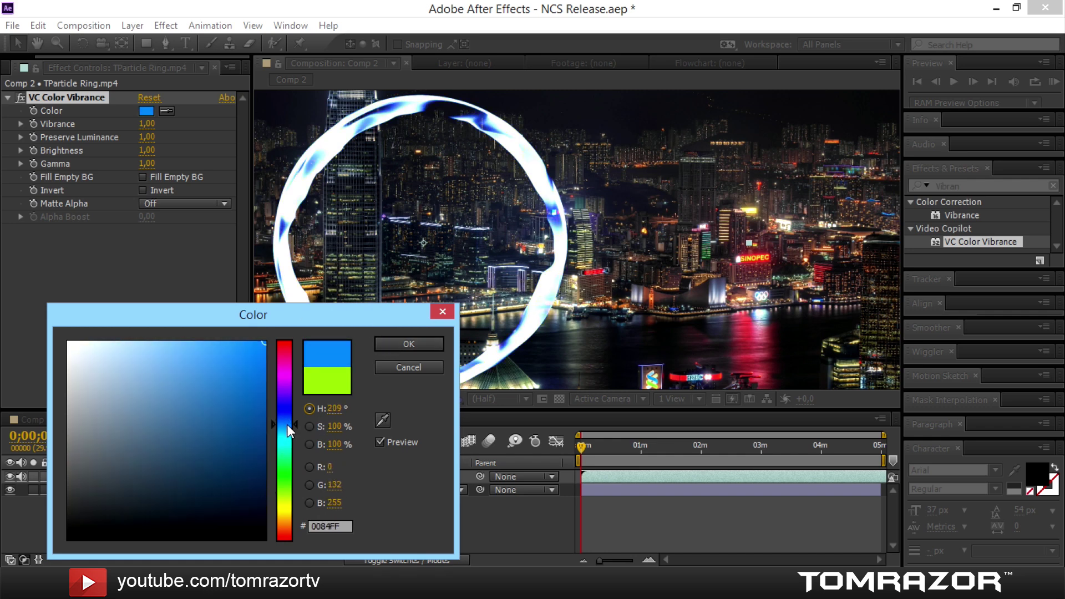
{"action": "left_click", "coordinate": [388, 344]}
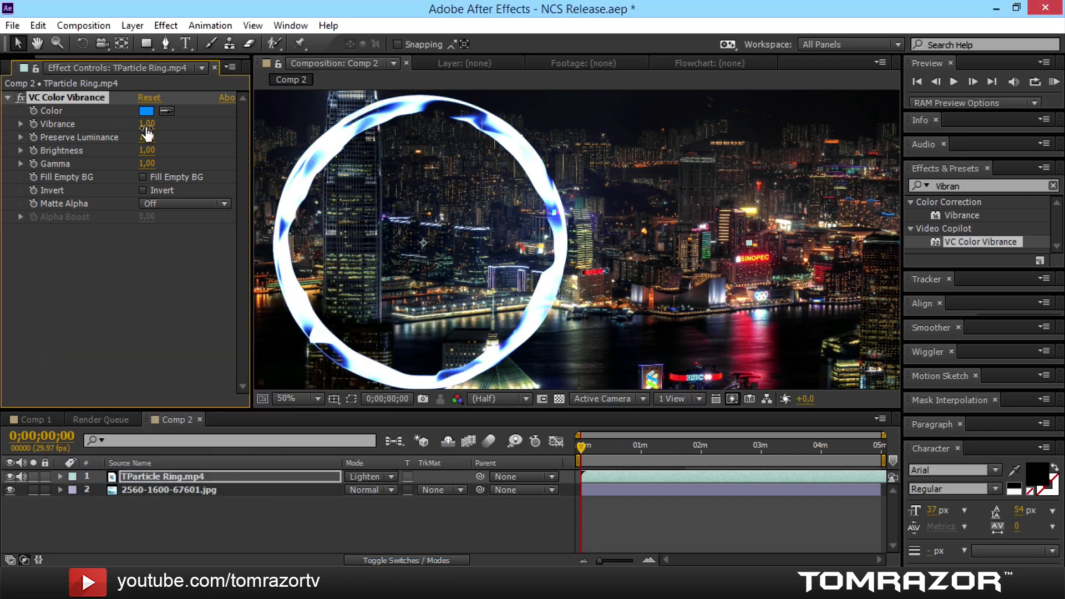
{"action": "left_click_drag", "start_coordinate": [147, 123], "coordinate": [261, 127]}
Set Preserve Luminance to 0,5 and open the ring layer in its own viewer.
{"action": "left_click_drag", "start_coordinate": [146, 137], "coordinate": [117, 139]}
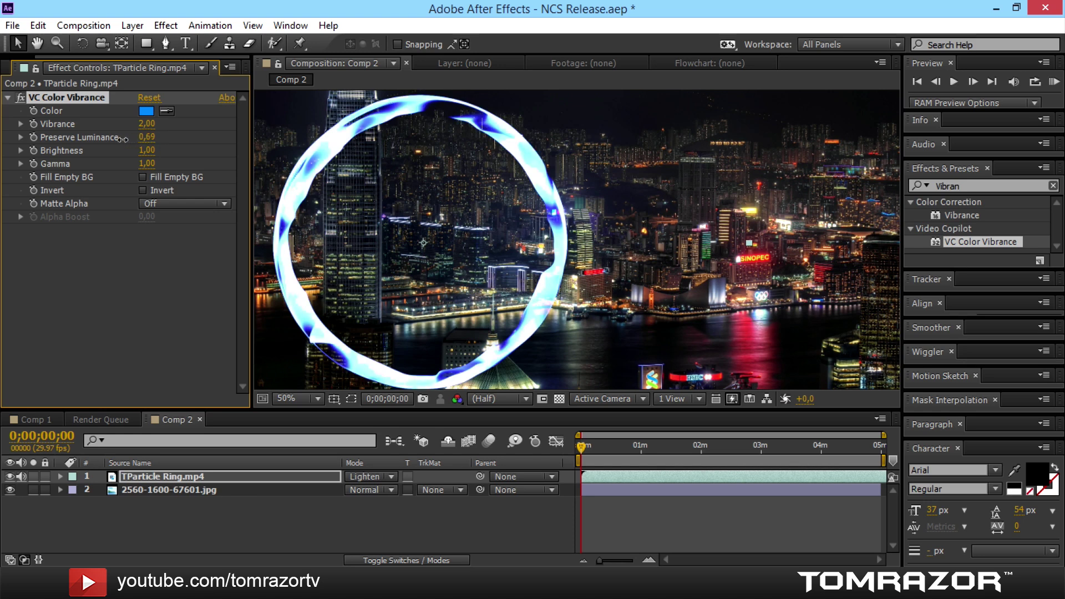
{"action": "left_click", "coordinate": [146, 137]}
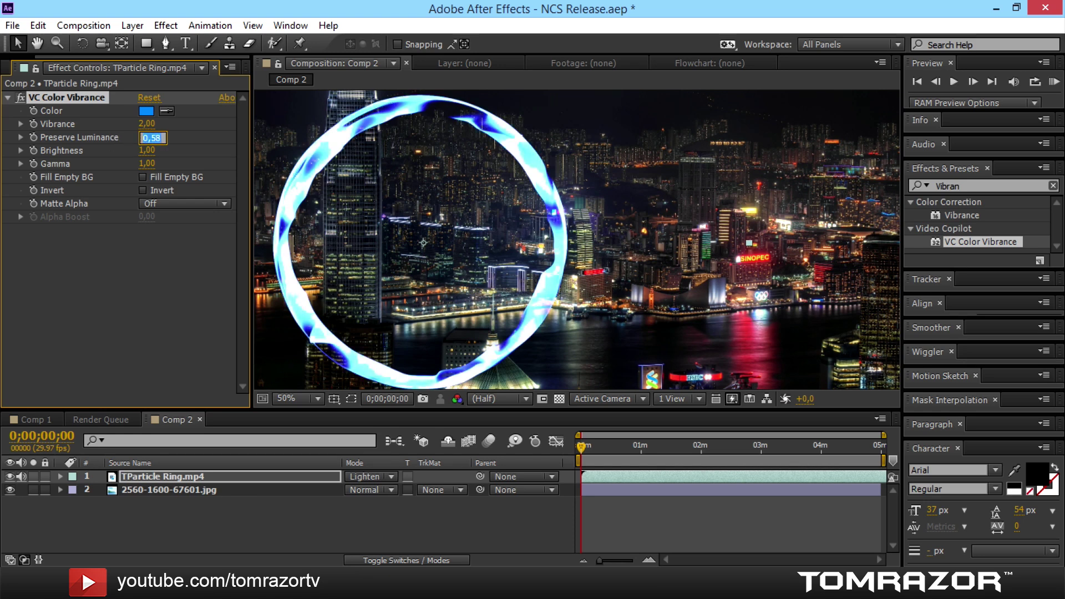
{"action": "type", "text": "0,5"}
{"action": "key", "text": "Return"}
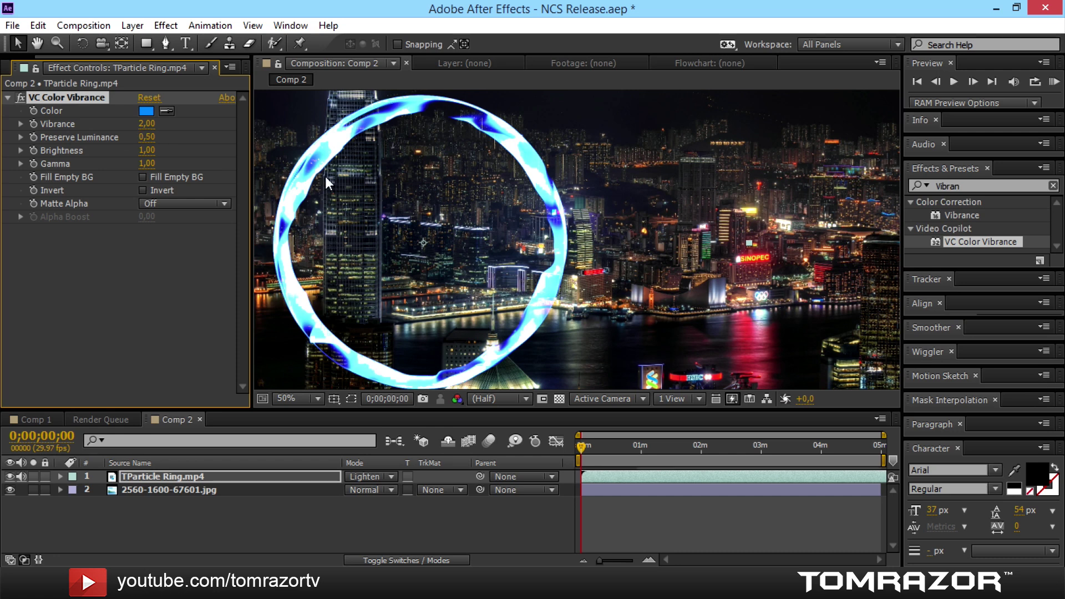
{"action": "double_click", "coordinate": [415, 308]}
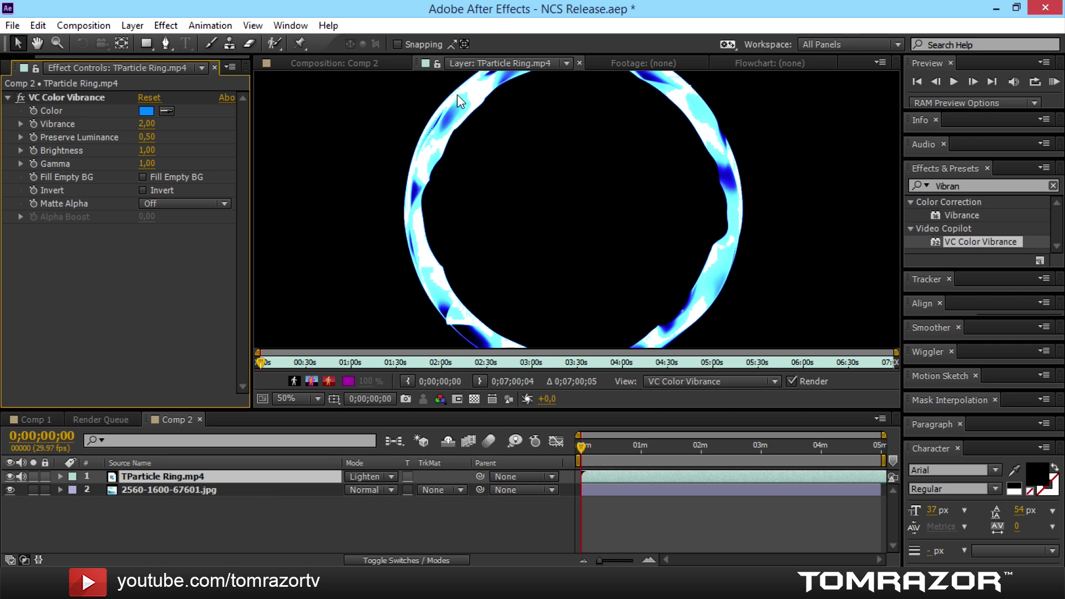
Back in the Comp 2 view, try a green tint for the ring.
{"action": "left_click", "coordinate": [359, 60]}
{"action": "left_click_drag", "start_coordinate": [490, 234], "coordinate": [453, 265]}
{"action": "left_click", "coordinate": [147, 109]}
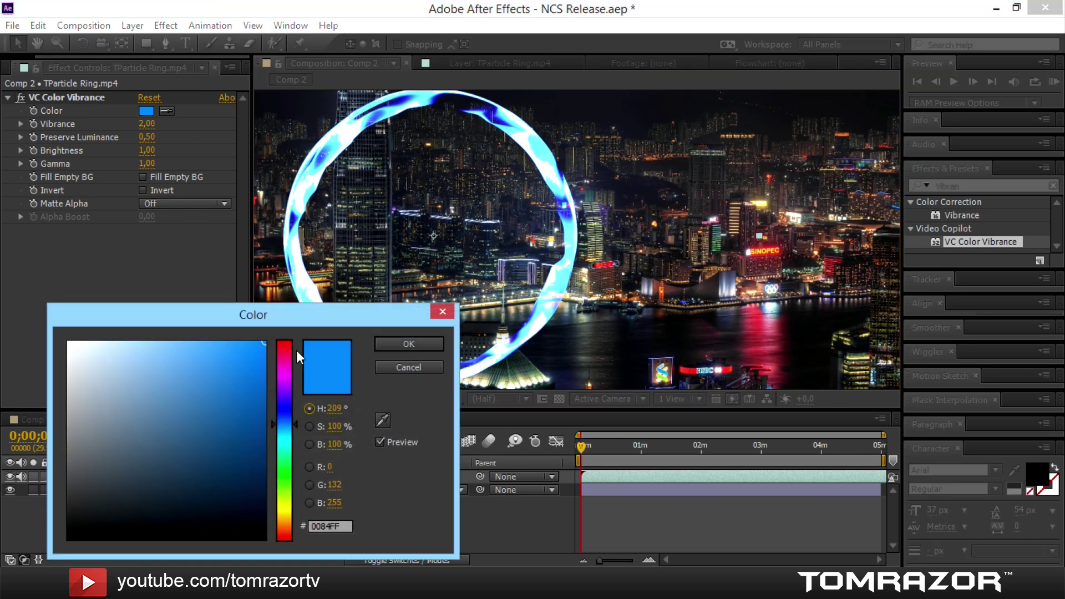
{"action": "left_click", "coordinate": [286, 475]}
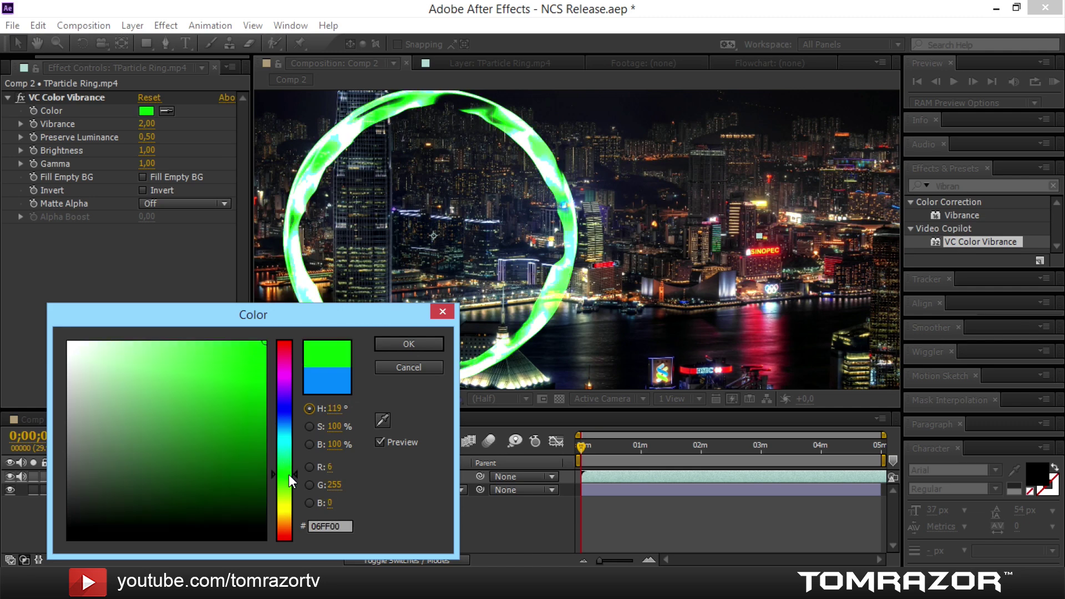
{"action": "left_click", "coordinate": [408, 343]}
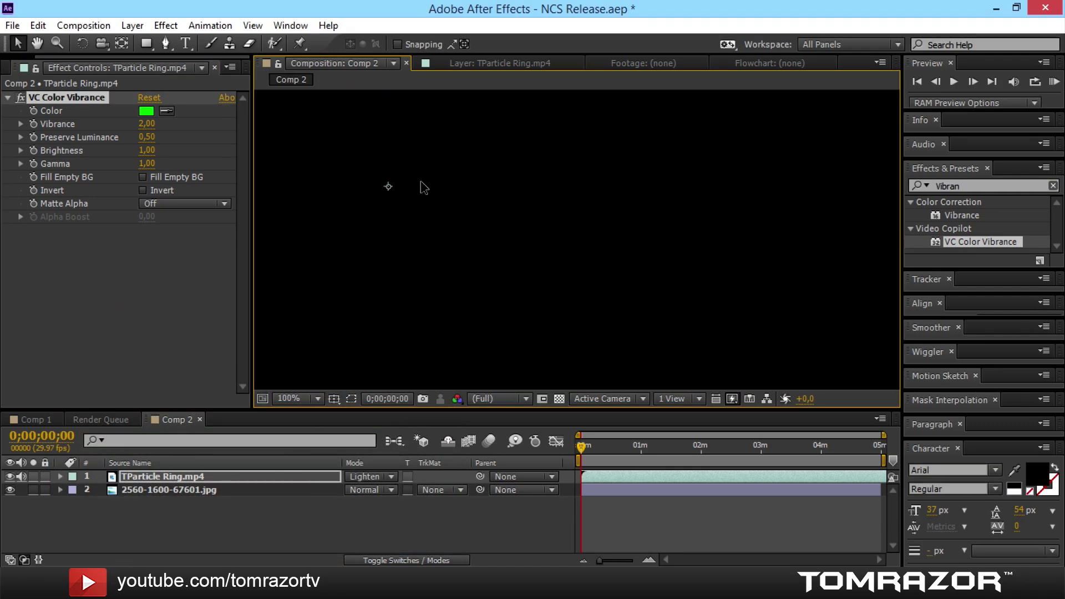
Recentre the view at 50% and set the ring tint back to blue 007EFF.
{"action": "scroll", "coordinate": [424, 188], "scroll_direction": "up", "scroll_amount": 2}
{"action": "scroll", "coordinate": [584, 223], "scroll_direction": "down", "scroll_amount": 3}
{"action": "left_click_drag", "start_coordinate": [567, 301], "coordinate": [412, 178]}
{"action": "scroll", "coordinate": [411, 186], "scroll_direction": "down", "scroll_amount": 2}
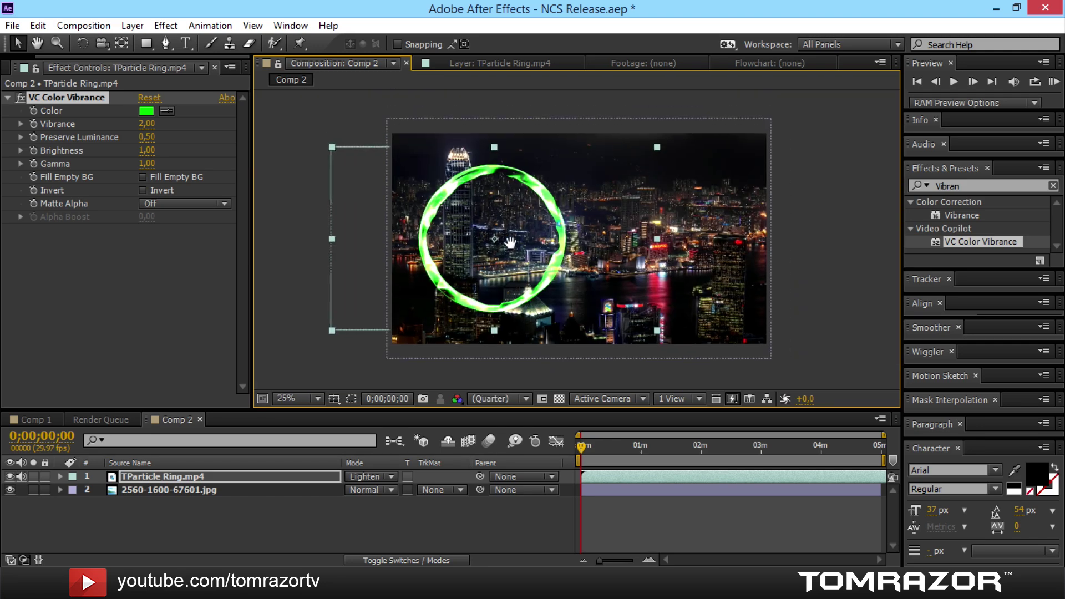
{"action": "key", "text": "period"}
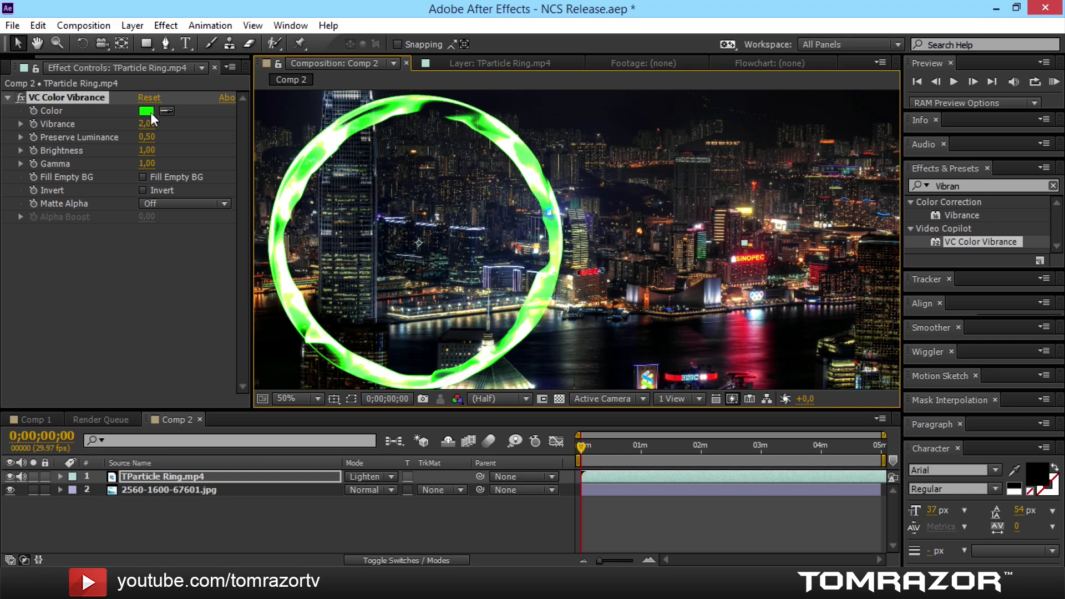
{"action": "left_click", "coordinate": [146, 111]}
{"action": "left_click_drag", "start_coordinate": [287, 408], "coordinate": [287, 424]}
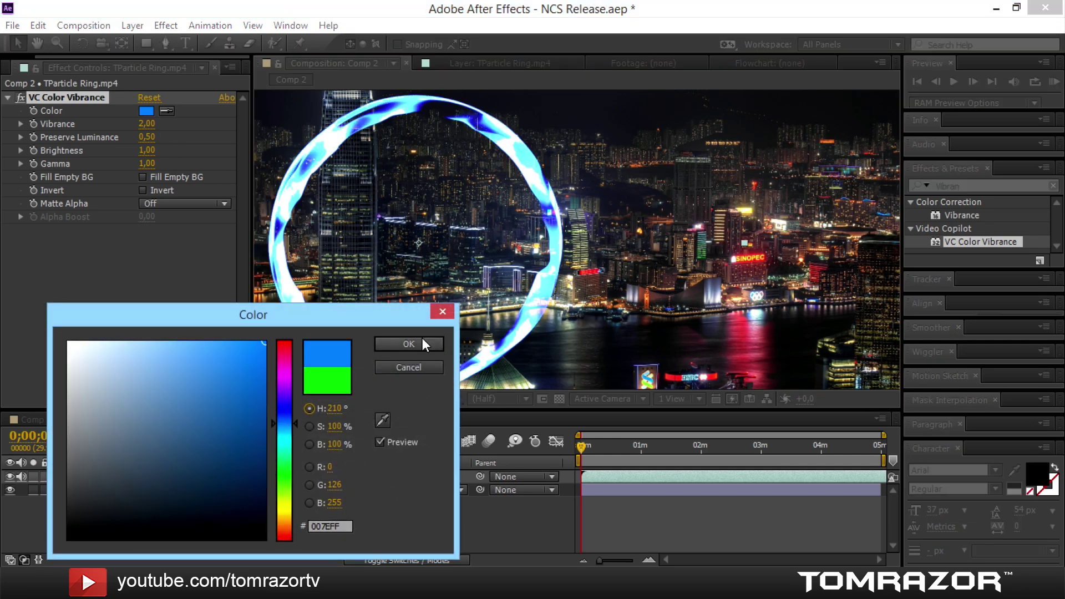
{"action": "left_click", "coordinate": [409, 344]}
{"action": "left_click_drag", "start_coordinate": [505, 299], "coordinate": [523, 279]}
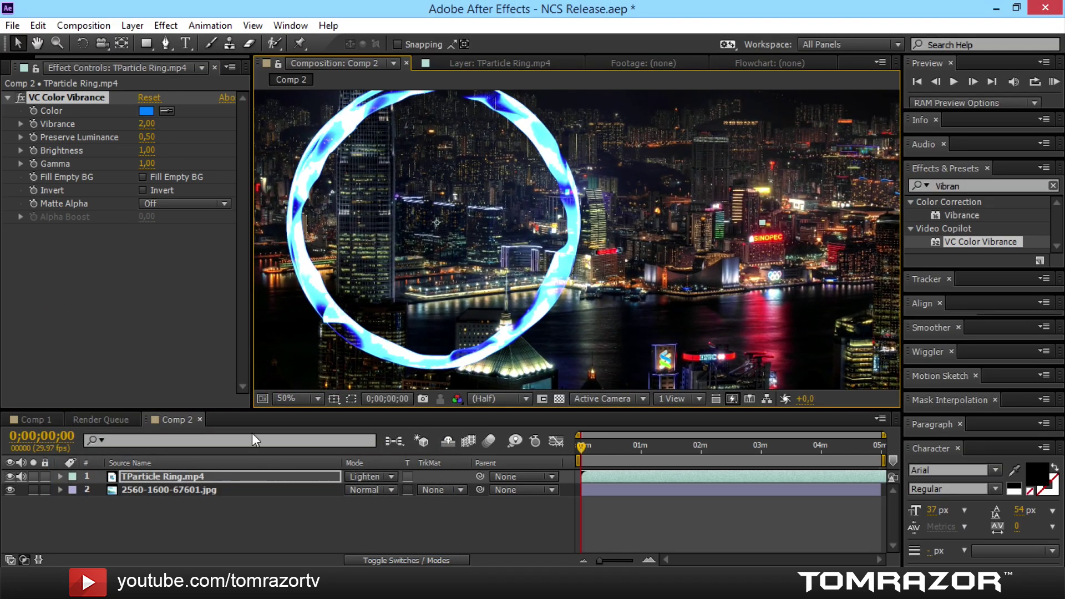
Add the Los - Count Down.mp3 song to Comp 2 as a layer.
{"action": "right_click", "coordinate": [171, 517]}
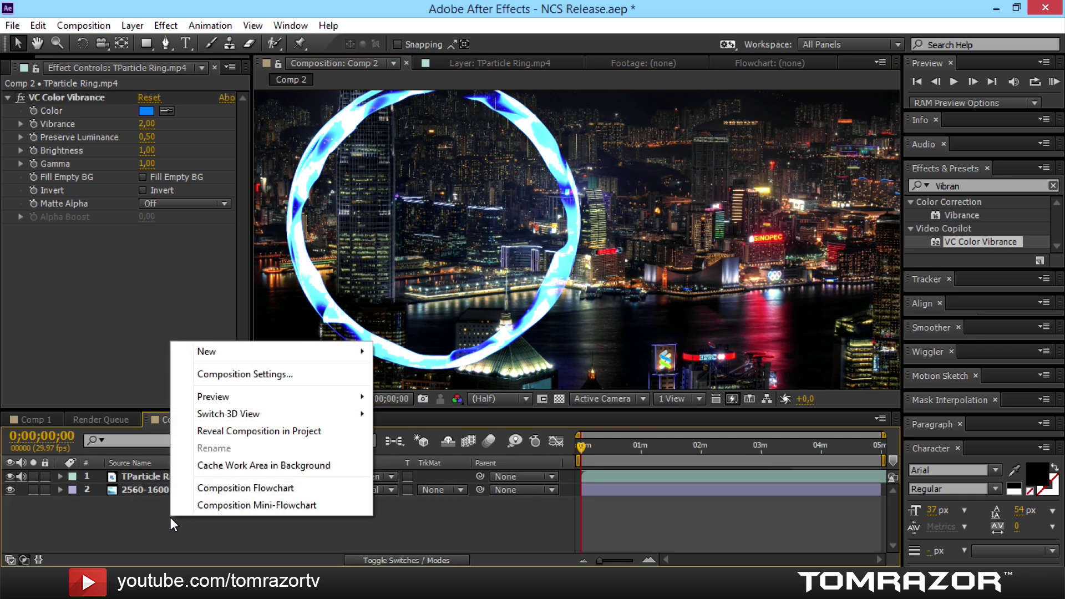
{"action": "left_click", "coordinate": [134, 524]}
{"action": "left_click", "coordinate": [9, 66]}
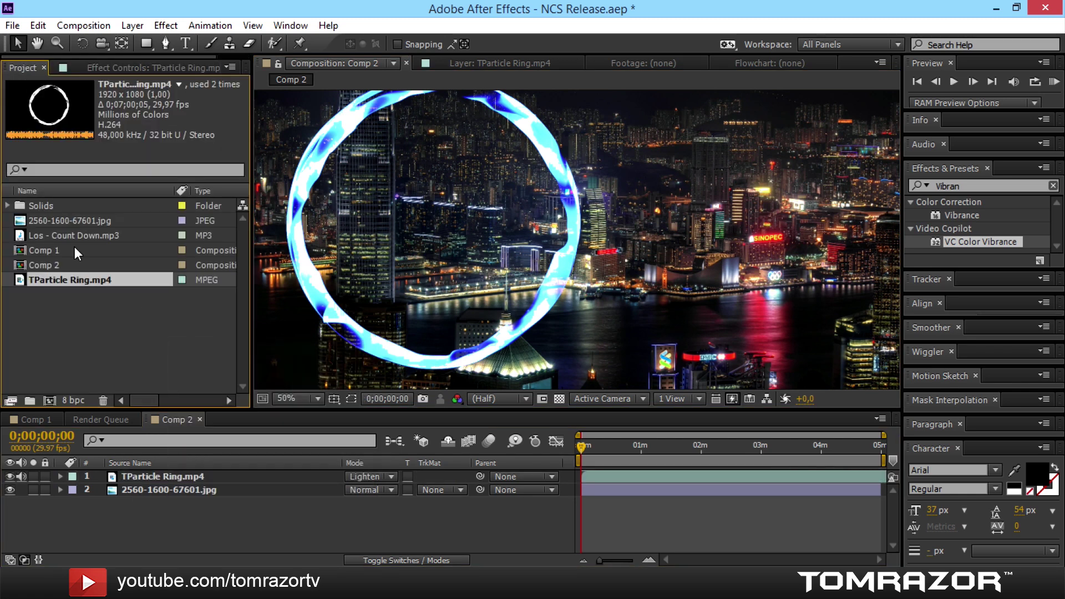
{"action": "left_click_drag", "start_coordinate": [76, 231], "coordinate": [45, 528]}
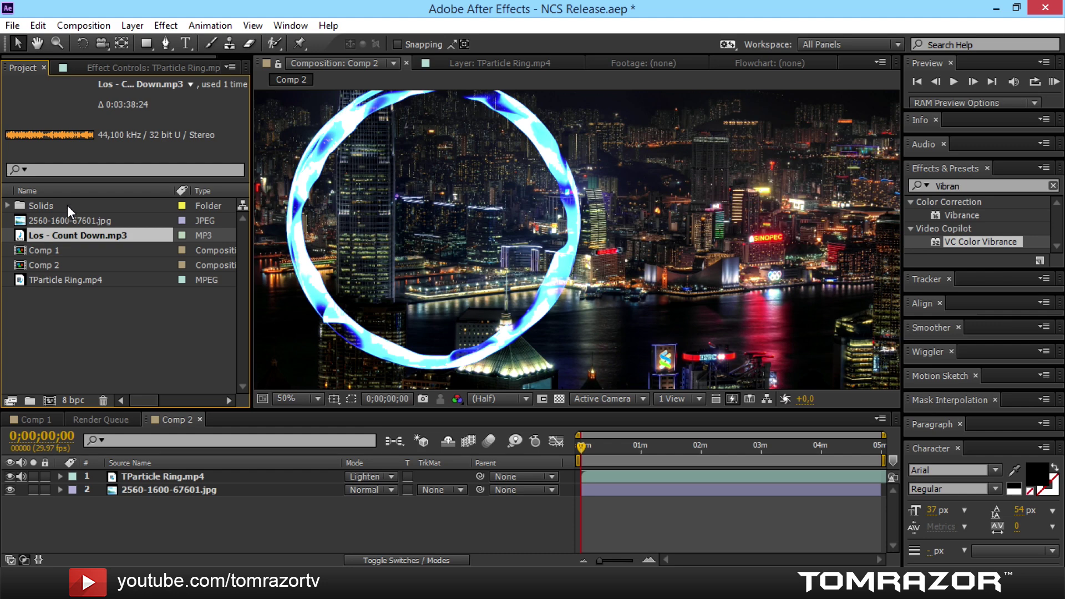
{"action": "left_click_drag", "start_coordinate": [75, 235], "coordinate": [166, 513]}
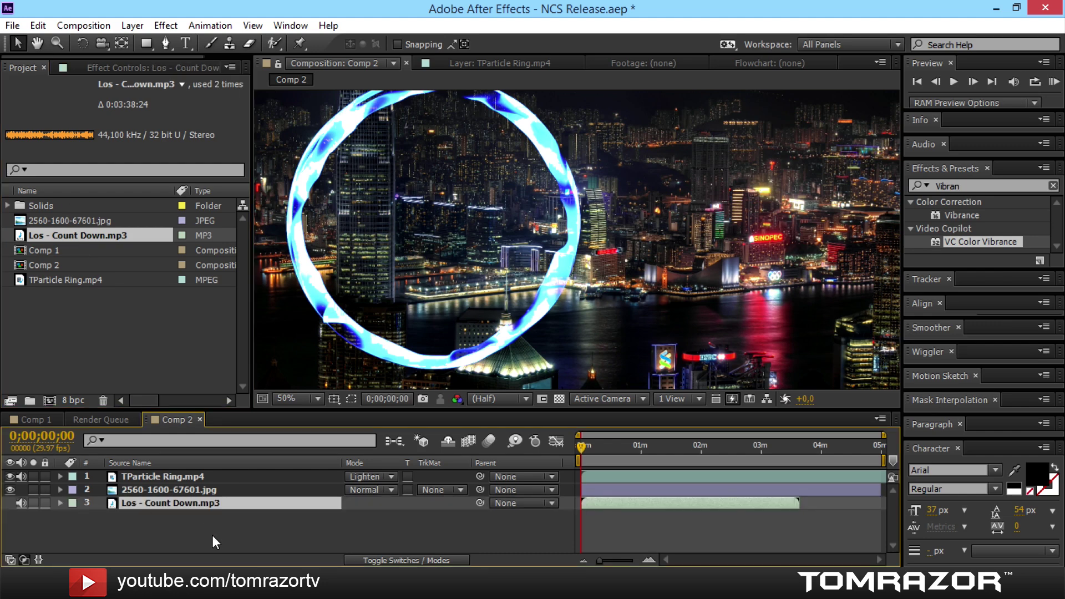
{"action": "left_click", "coordinate": [204, 502]}
Convert the song's audio to keyframes, creating an Audio Amplitude layer.
{"action": "right_click", "coordinate": [196, 508]}
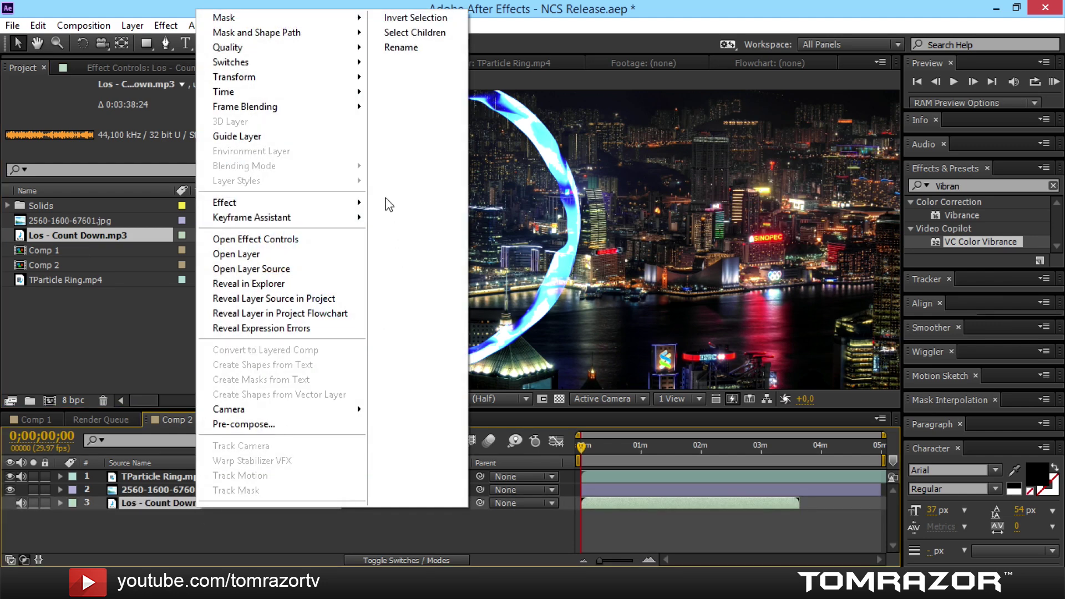
{"action": "mouse_move", "coordinate": [350, 213]}
{"action": "left_click", "coordinate": [413, 218]}
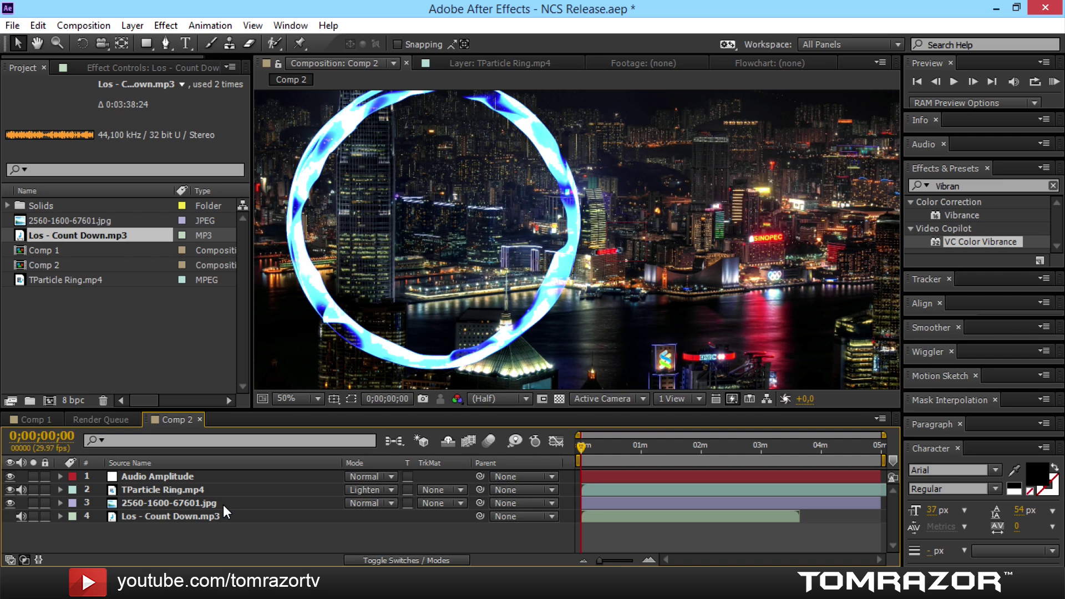
{"action": "left_click", "coordinate": [209, 477]}
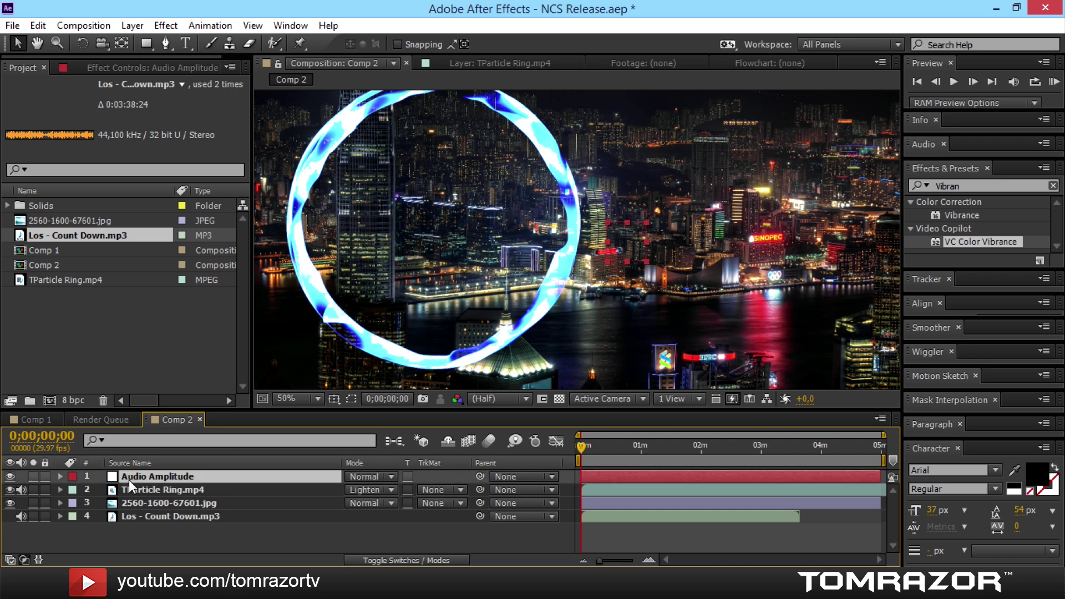
Delete the Left and Right Channel effects from the Audio Amplitude layer.
{"action": "left_click", "coordinate": [60, 476]}
{"action": "left_click", "coordinate": [74, 489]}
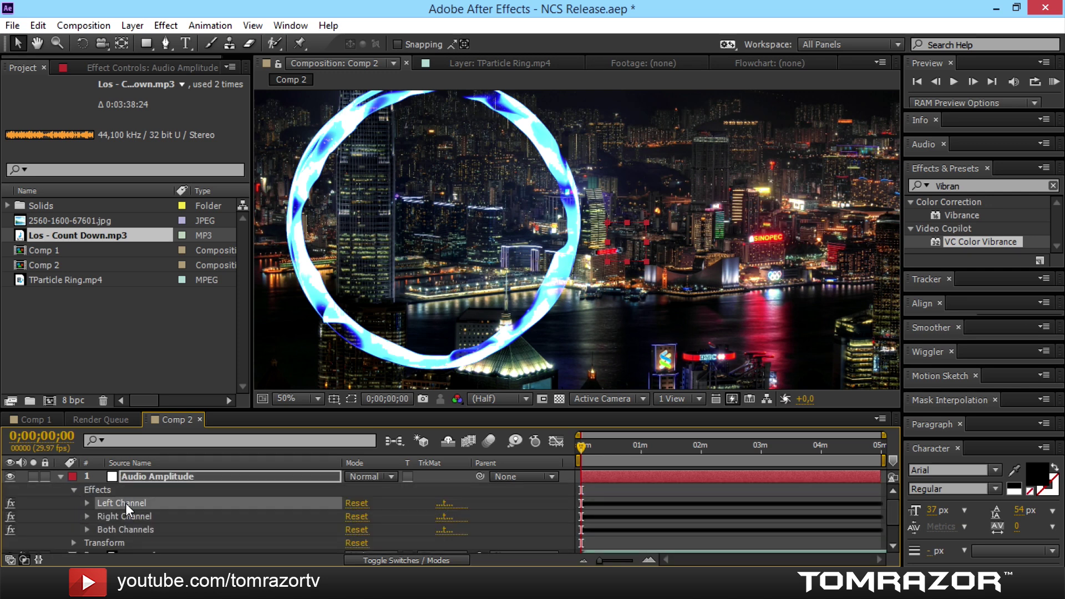
{"action": "left_click", "coordinate": [160, 504]}
{"action": "left_click", "coordinate": [155, 511], "text": "shift"}
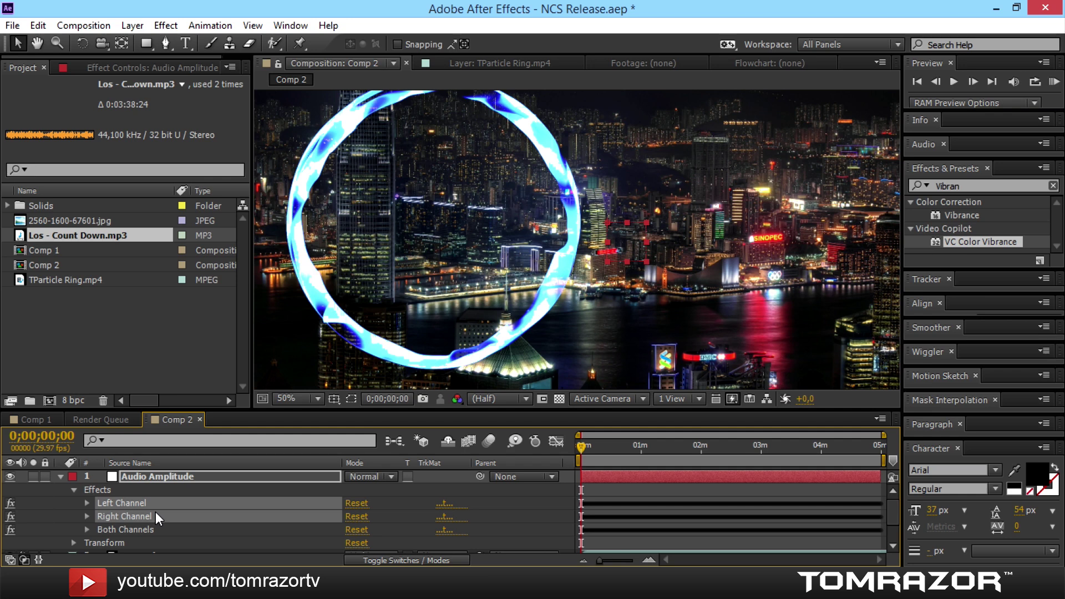
{"action": "key", "text": "Delete"}
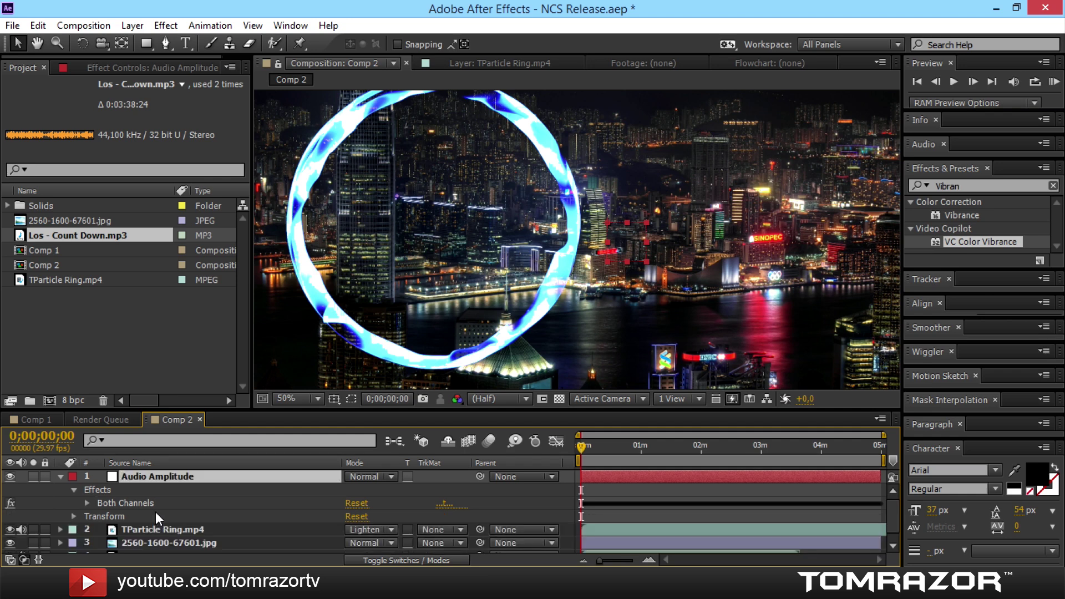
Paste the expression linear(value,15,55,85,107) onto the Both Channels Slider.
{"action": "left_click", "coordinate": [80, 503]}
{"action": "left_click", "coordinate": [87, 504]}
{"action": "scroll", "coordinate": [111, 496], "scroll_direction": "down", "scroll_amount": 2}
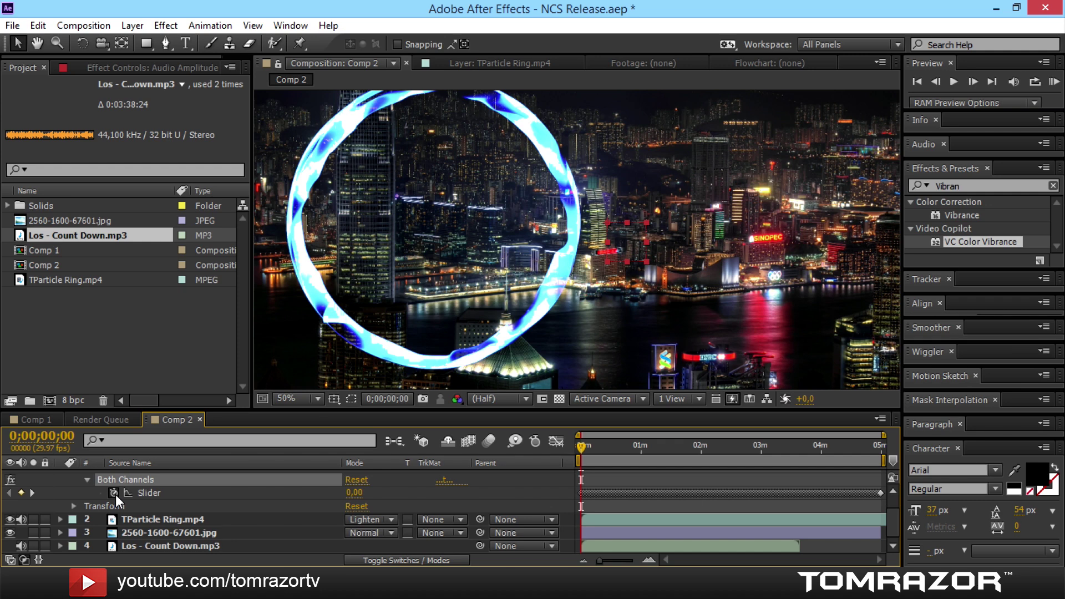
{"action": "left_click", "coordinate": [114, 492], "text": "alt"}
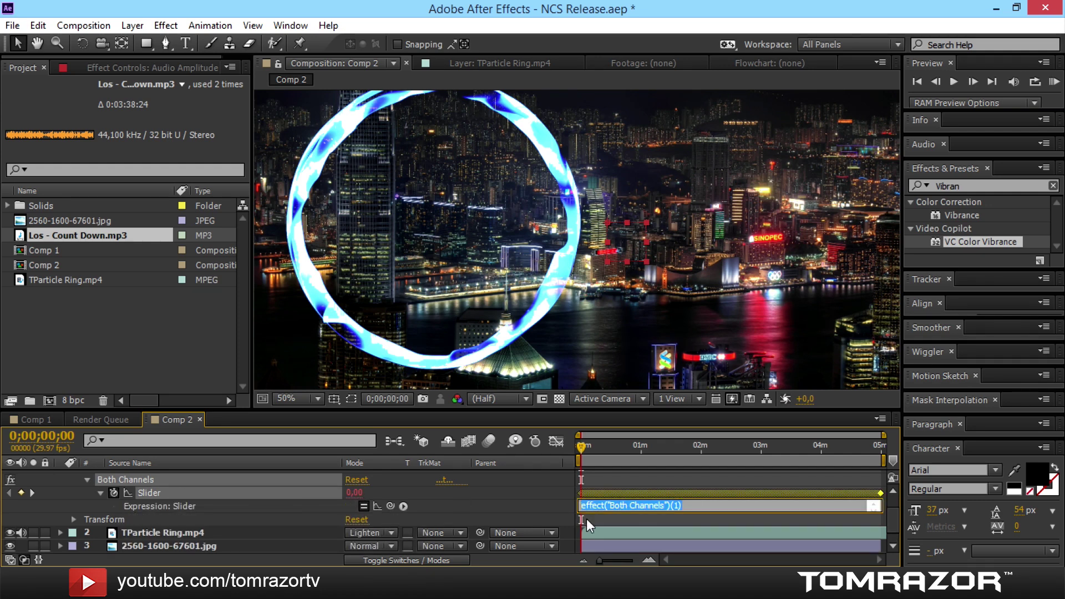
{"action": "type", "text": "linear(value,15,55,85,107)"}
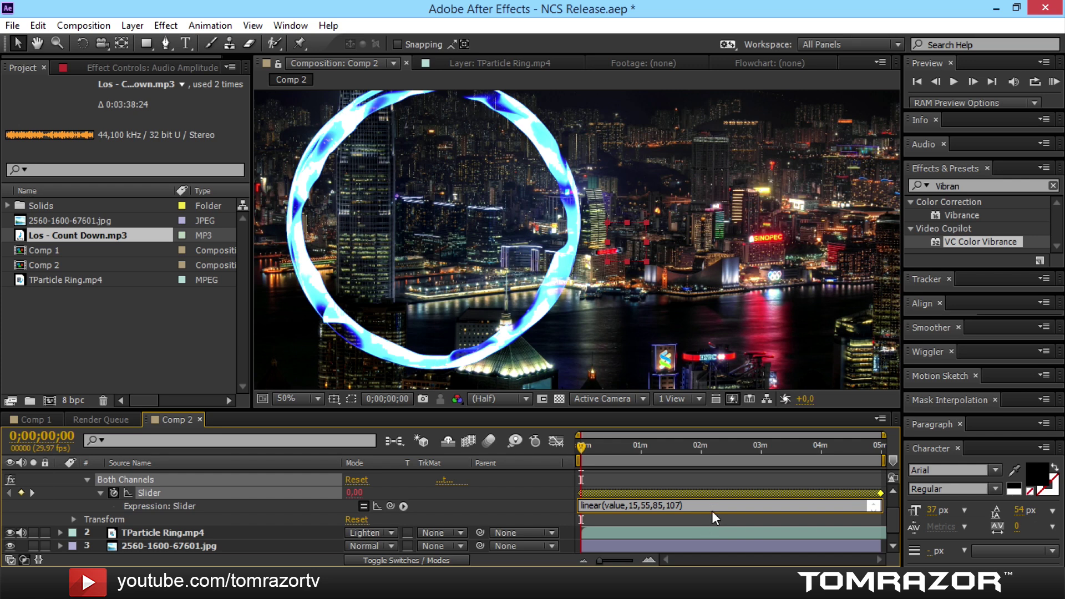
{"action": "left_click_drag", "start_coordinate": [698, 512], "coordinate": [551, 513]}
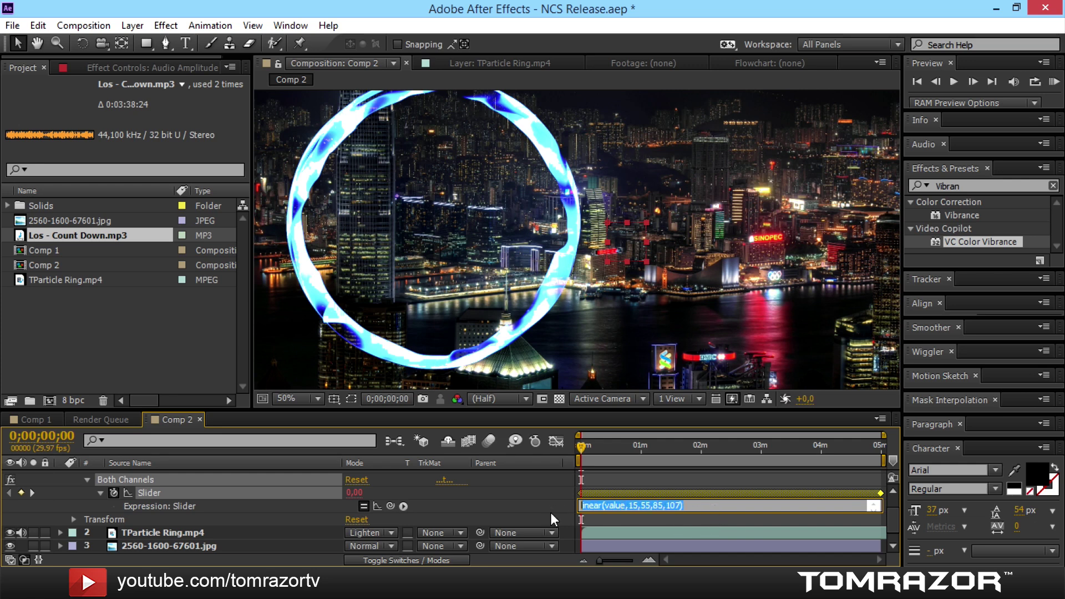
{"action": "left_click", "coordinate": [686, 509]}
Check the 15, 55 and 85 values in the expression and commit it.
{"action": "double_click", "coordinate": [632, 505]}
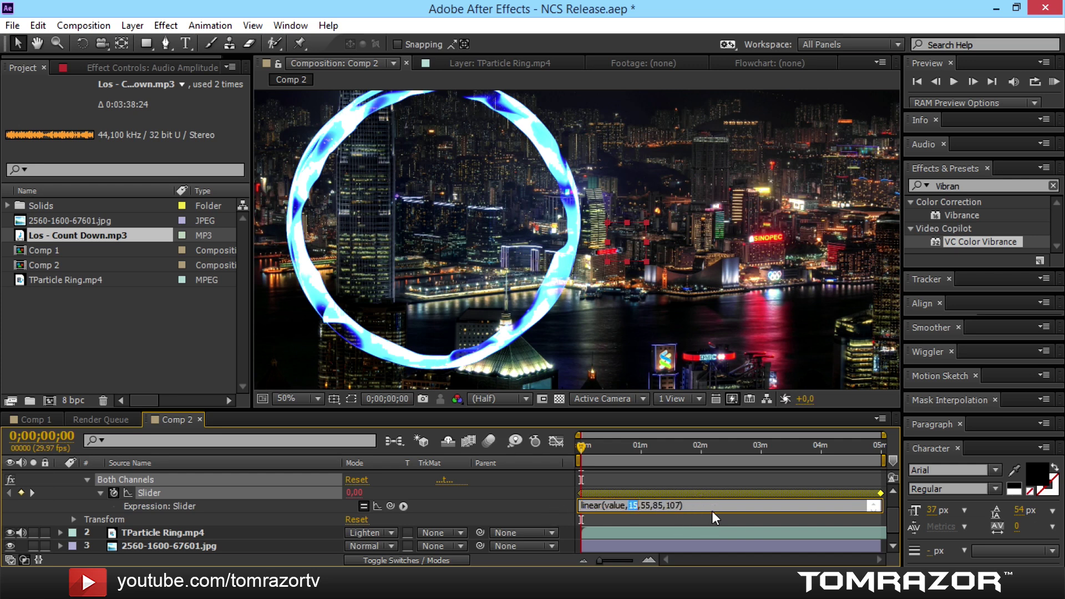
{"action": "double_click", "coordinate": [645, 505]}
{"action": "left_click_drag", "start_coordinate": [658, 505], "coordinate": [664, 505]}
{"action": "left_click", "coordinate": [665, 506]}
{"action": "left_click", "coordinate": [543, 497]}
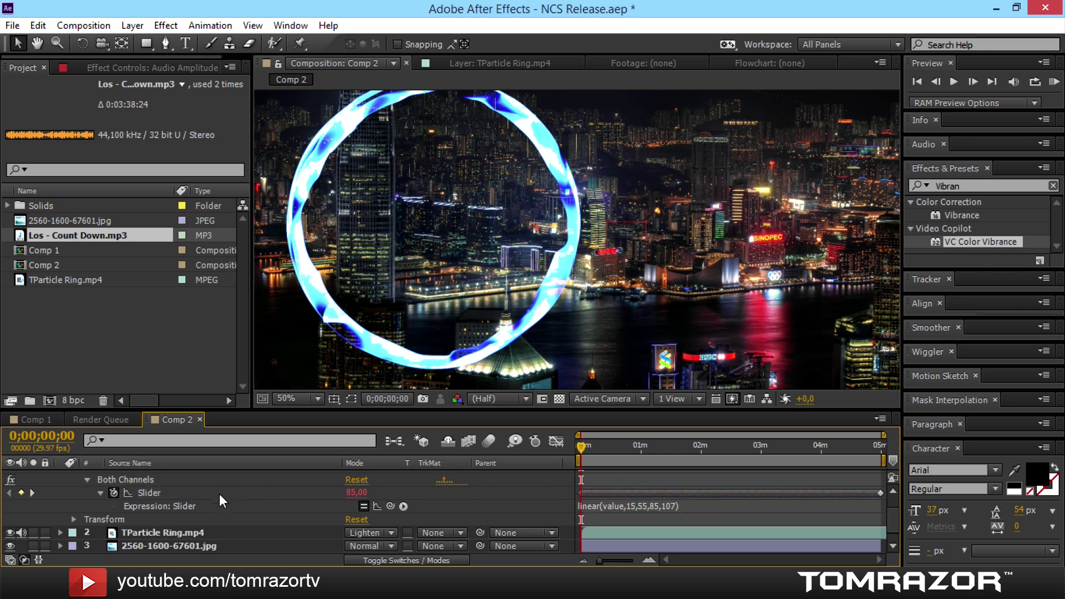
{"action": "left_click", "coordinate": [249, 531]}
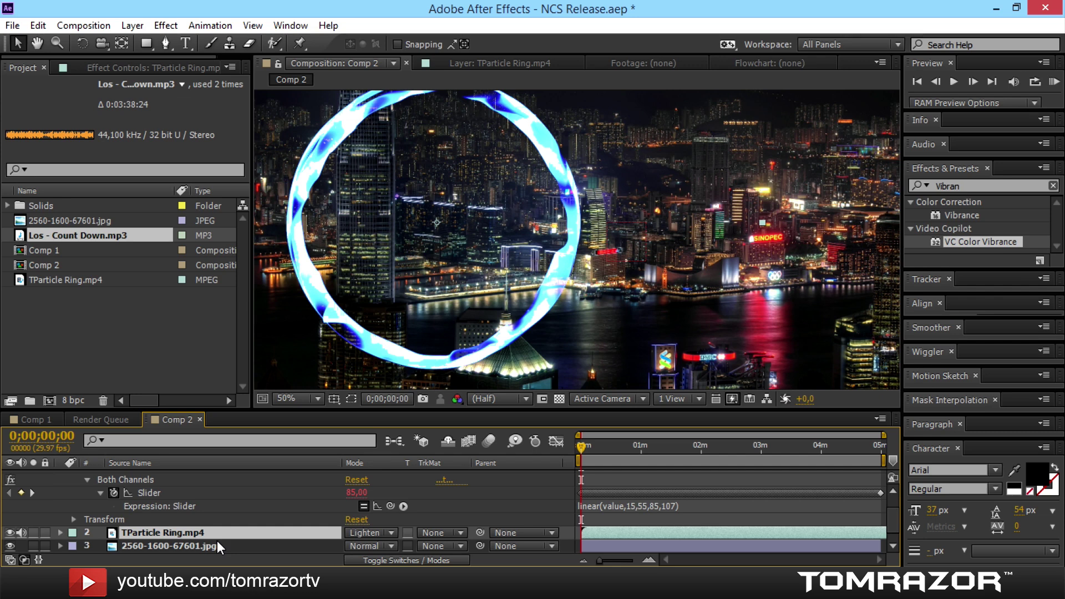
Pick-whip the ring's Scale expression to the Audio Amplitude Both Channels Slider.
{"action": "key", "text": "s"}
{"action": "scroll", "coordinate": [98, 540], "scroll_direction": "down", "scroll_amount": 1}
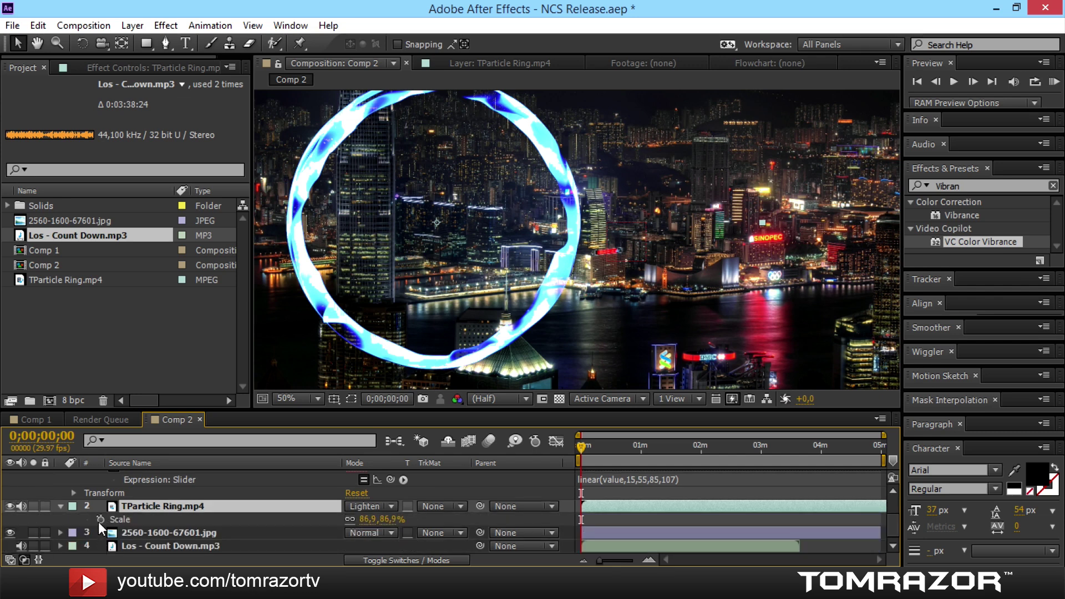
{"action": "left_click", "coordinate": [99, 521], "text": "alt"}
{"action": "left_click_drag", "start_coordinate": [389, 532], "coordinate": [251, 515]}
Scrub through the song to check the ring pulsing with the music.
{"action": "left_click_drag", "start_coordinate": [584, 446], "coordinate": [608, 451]}
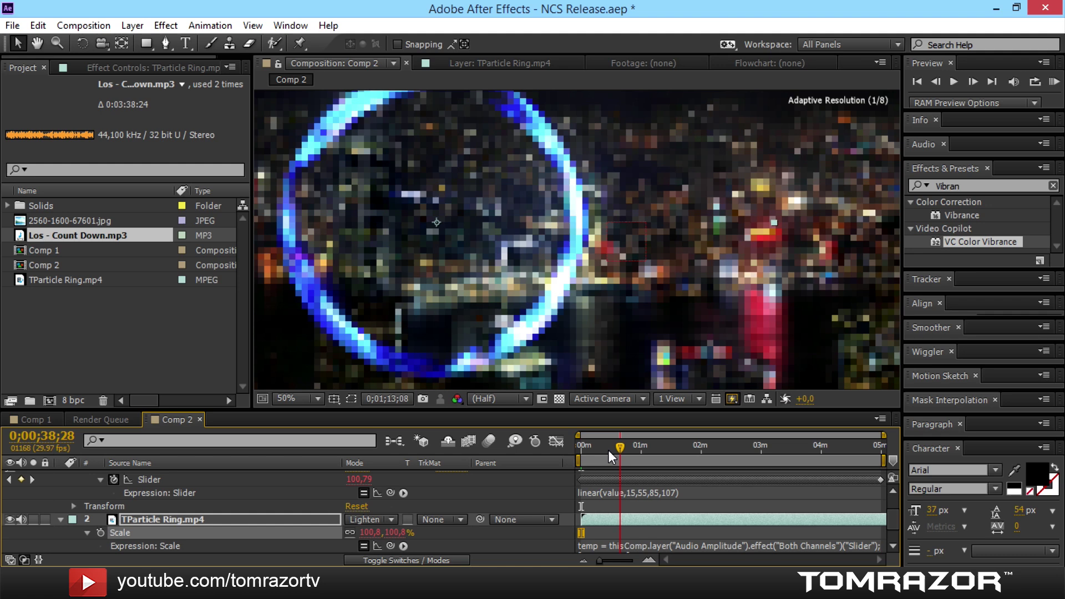
{"action": "scroll", "coordinate": [570, 292], "scroll_direction": "down", "scroll_amount": 1}
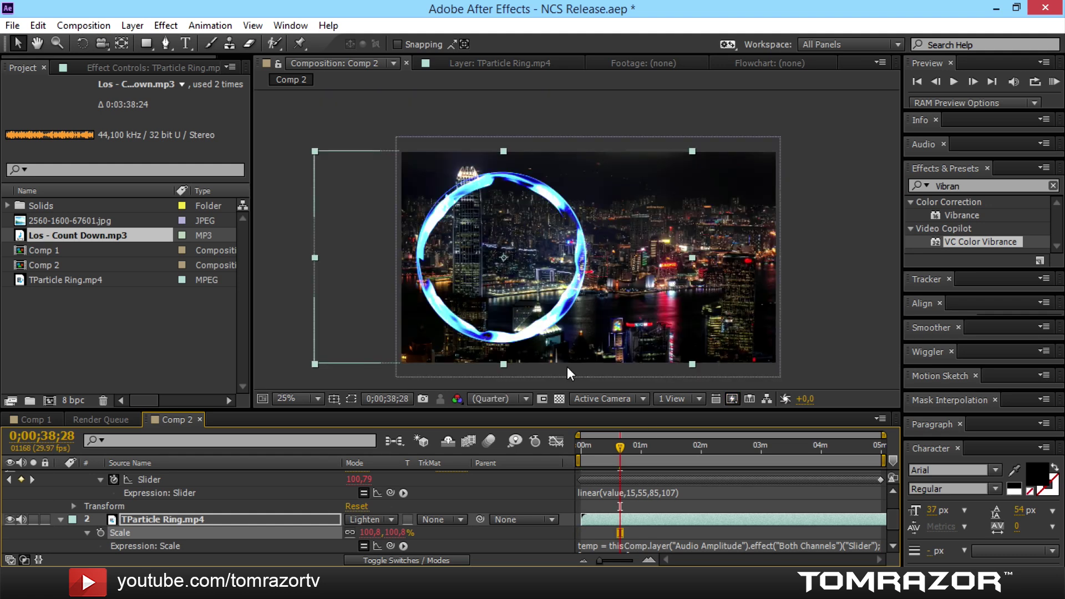
{"action": "mouse_move", "coordinate": [627, 454]}
{"action": "left_mouse_down"}
{"action": "mouse_move", "coordinate": [649, 453]}
{"action": "mouse_move", "coordinate": [602, 445]}
{"action": "mouse_move", "coordinate": [638, 447]}
{"action": "left_mouse_up"}
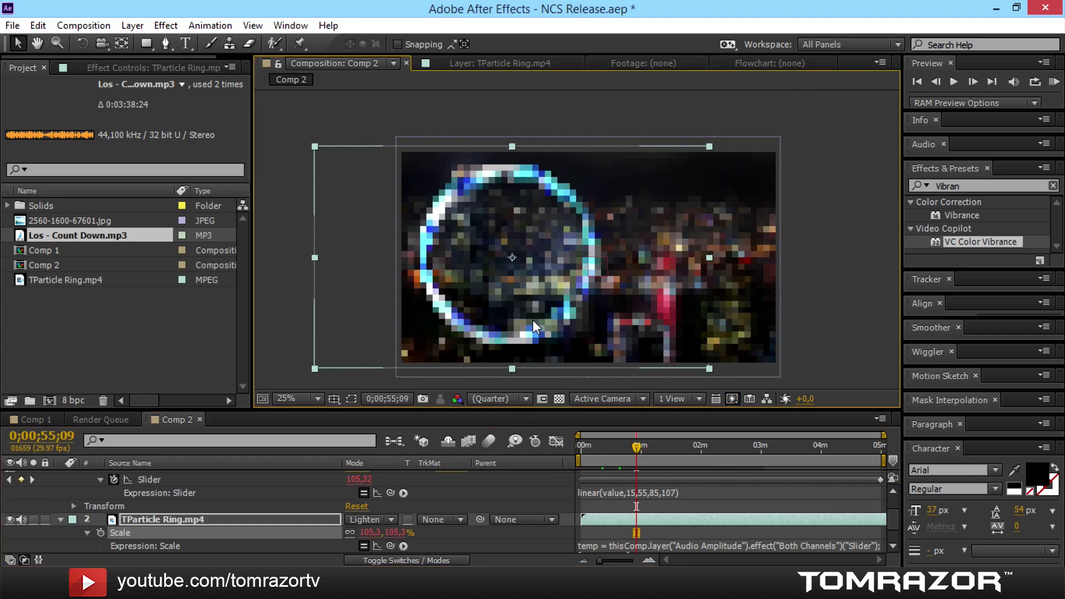
{"action": "scroll", "coordinate": [504, 277], "scroll_direction": "up", "scroll_amount": 1}
{"action": "left_click_drag", "start_coordinate": [505, 277], "coordinate": [583, 288]}
From frame 0, nudge the TParticle Ring layer slightly left and up over the skyline.
{"action": "left_click", "coordinate": [577, 446]}
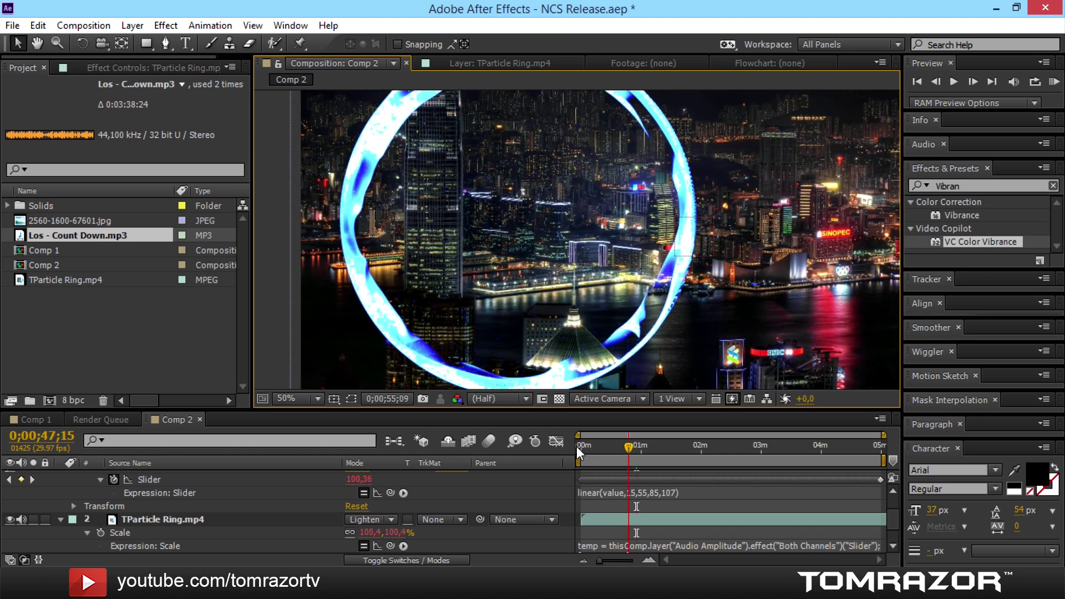
{"action": "left_click_drag", "start_coordinate": [600, 213], "coordinate": [625, 227]}
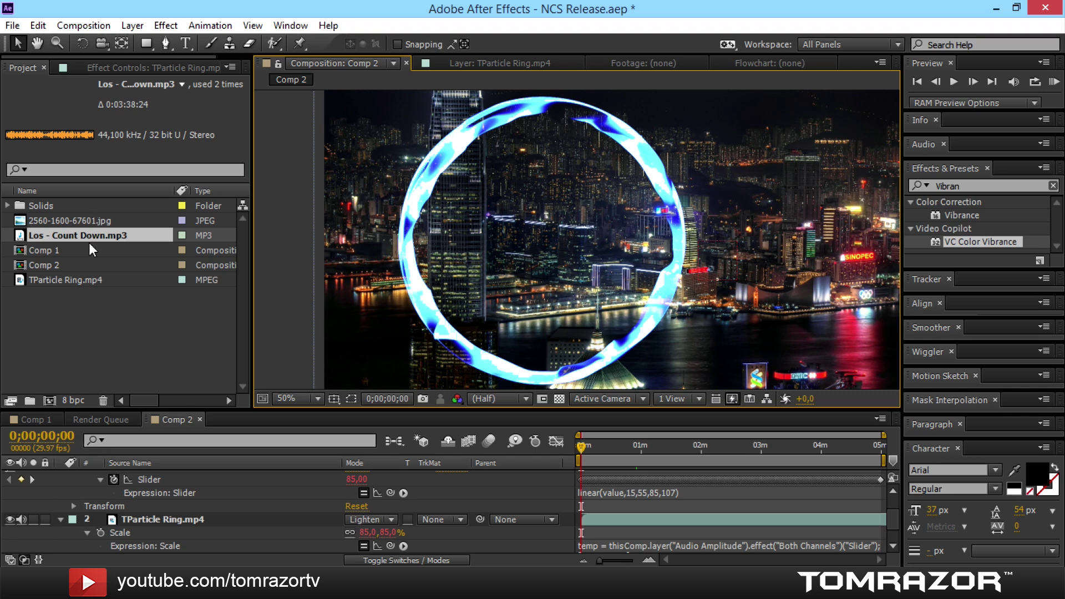
{"action": "left_click", "coordinate": [65, 279]}
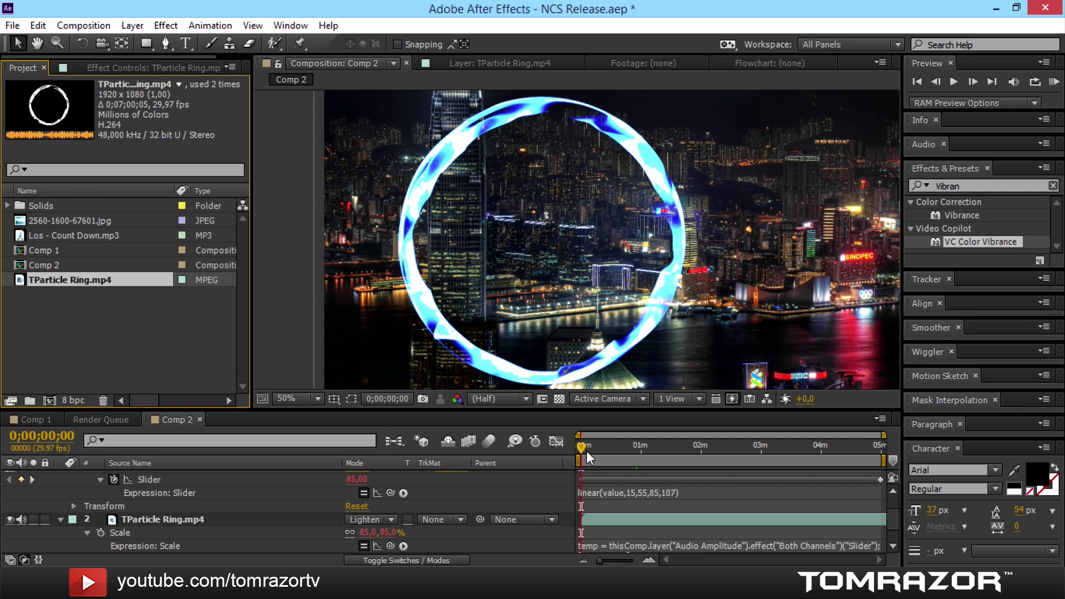
{"action": "left_click_drag", "start_coordinate": [582, 289], "coordinate": [570, 288]}
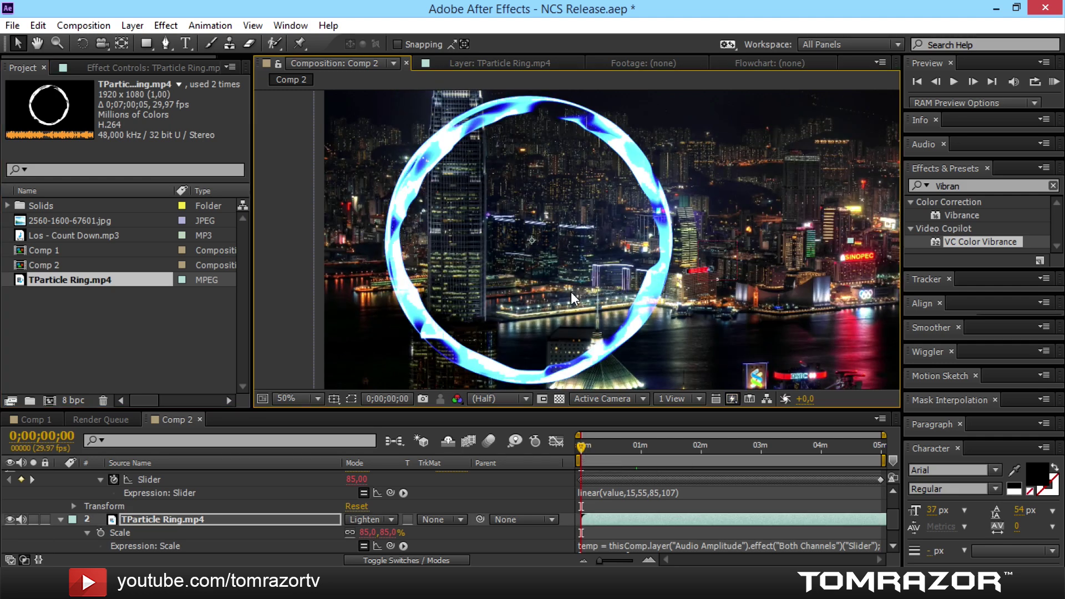
Scrub through the song to check the repositioned ring and its slider-driven scale pulse.
{"action": "left_click_drag", "start_coordinate": [622, 318], "coordinate": [538, 295]}
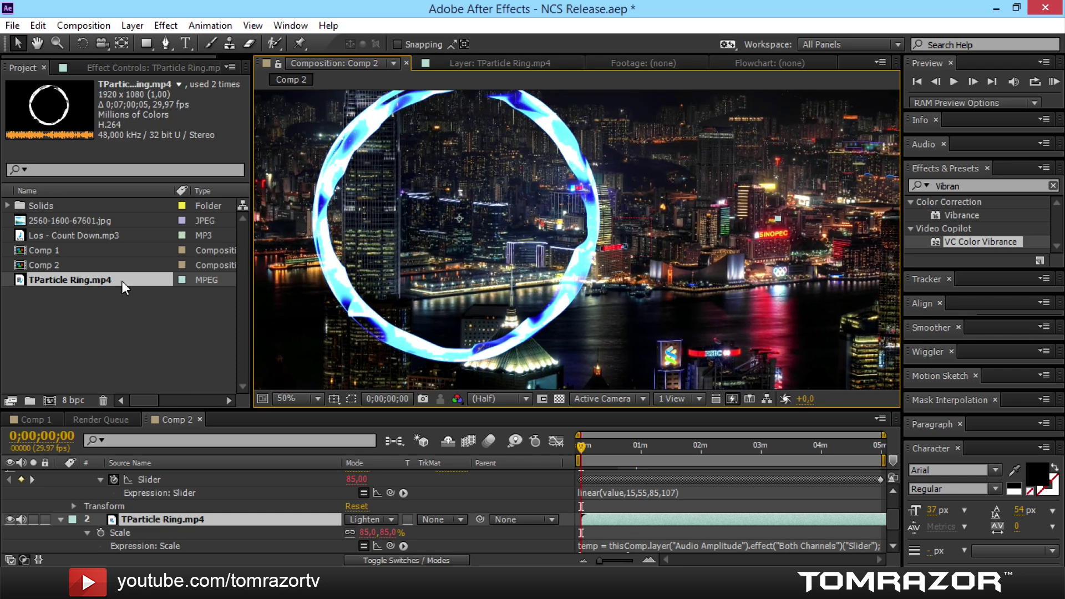
{"action": "mouse_move", "coordinate": [576, 447]}
{"action": "left_mouse_down"}
{"action": "mouse_move", "coordinate": [603, 445]}
{"action": "mouse_move", "coordinate": [578, 451]}
{"action": "left_mouse_up"}
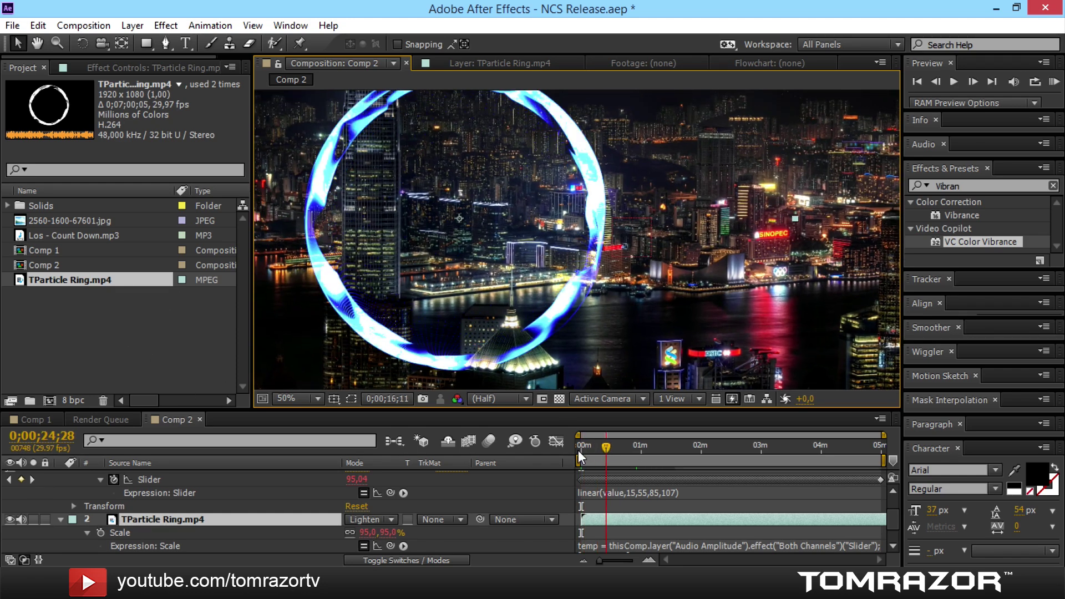
{"action": "left_click", "coordinate": [657, 494]}
{"action": "left_click", "coordinate": [672, 493]}
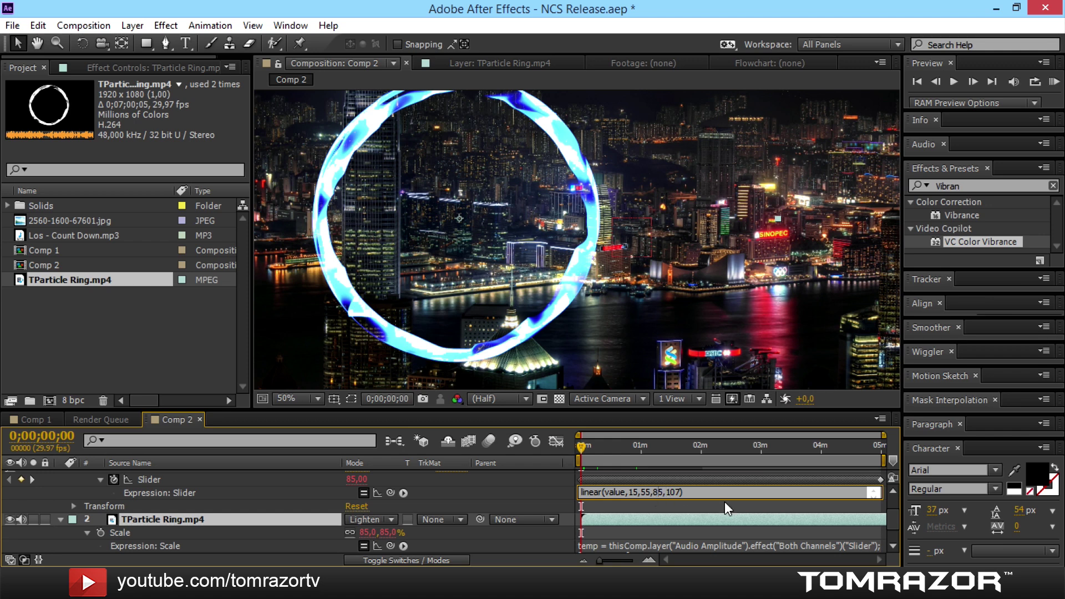
{"action": "key", "text": "BackSpace"}
{"action": "type", "text": "7"}
{"action": "key", "text": "KP_Enter"}
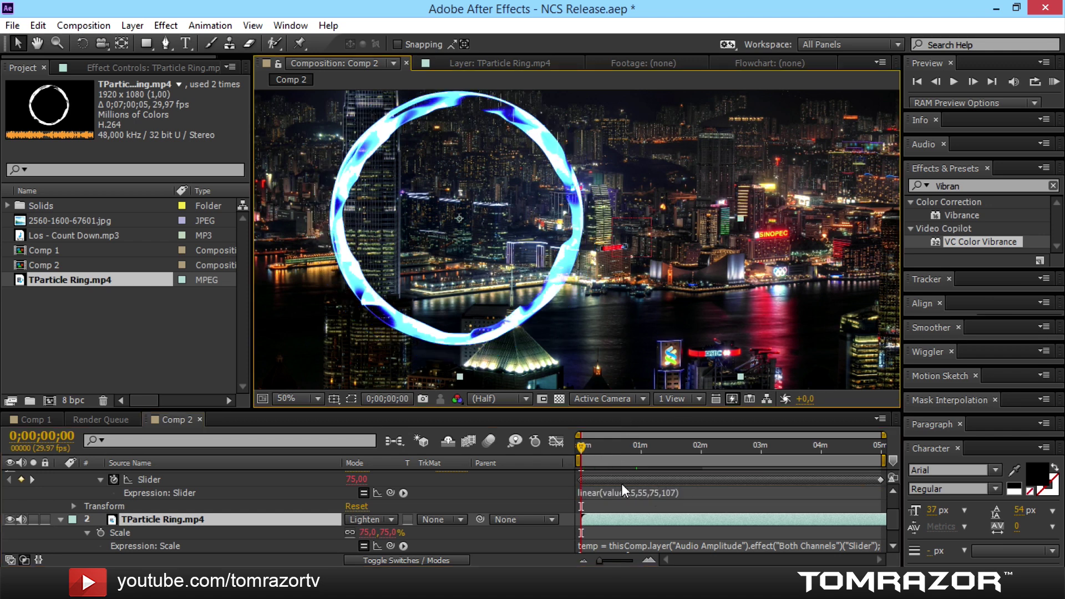
{"action": "left_click", "coordinate": [655, 491]}
{"action": "left_click", "coordinate": [663, 492]}
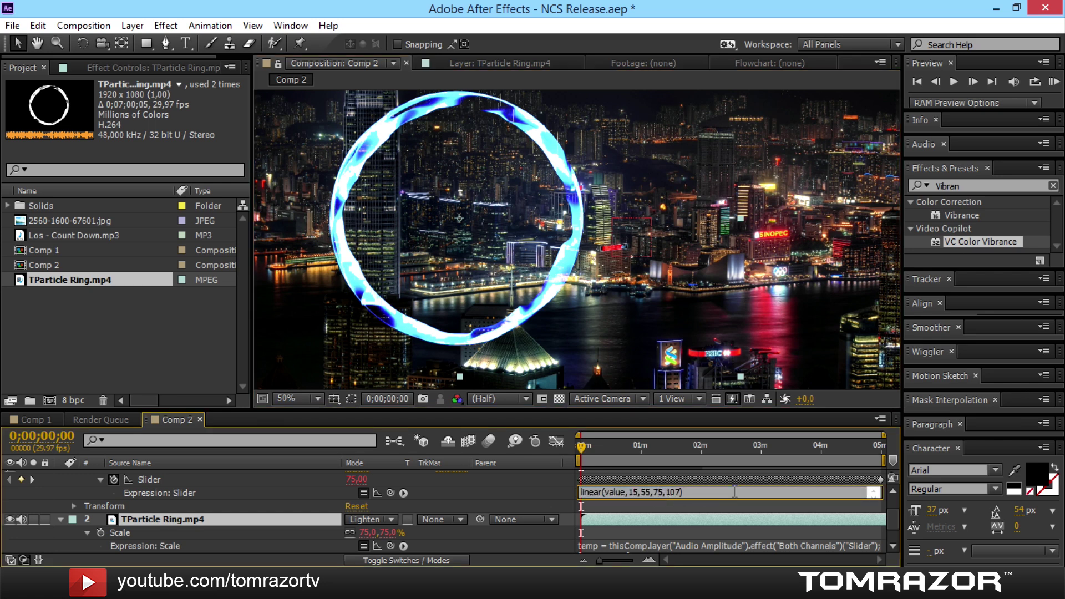
{"action": "key", "text": "BackSpace"}
{"action": "key", "text": "BackSpace"}
{"action": "type", "text": "90"}
{"action": "key", "text": "KP_Enter"}
{"action": "left_click", "coordinate": [655, 493]}
{"action": "double_click", "coordinate": [655, 493]}
{"action": "key", "text": "BackSpace"}
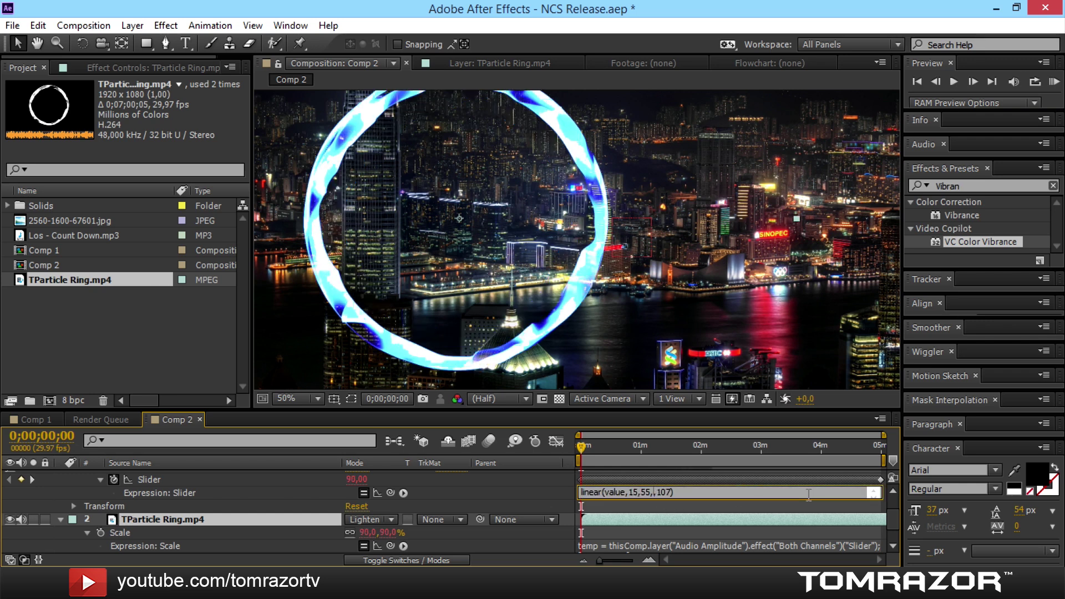
{"action": "type", "text": "85"}
{"action": "key", "text": "KP_Enter"}
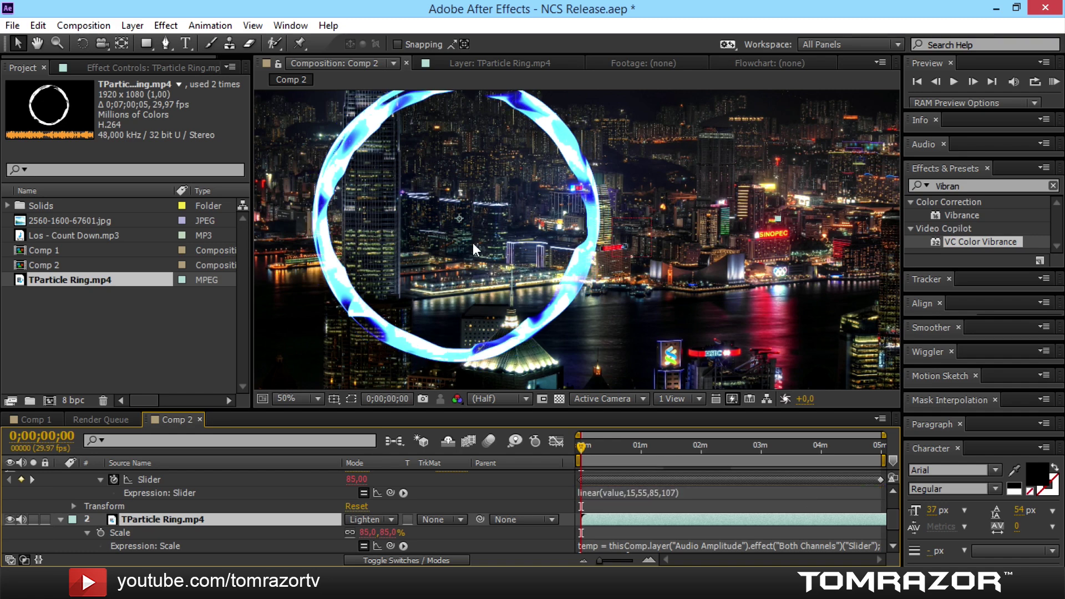
{"action": "scroll", "coordinate": [472, 243], "scroll_direction": "down", "scroll_amount": 1}
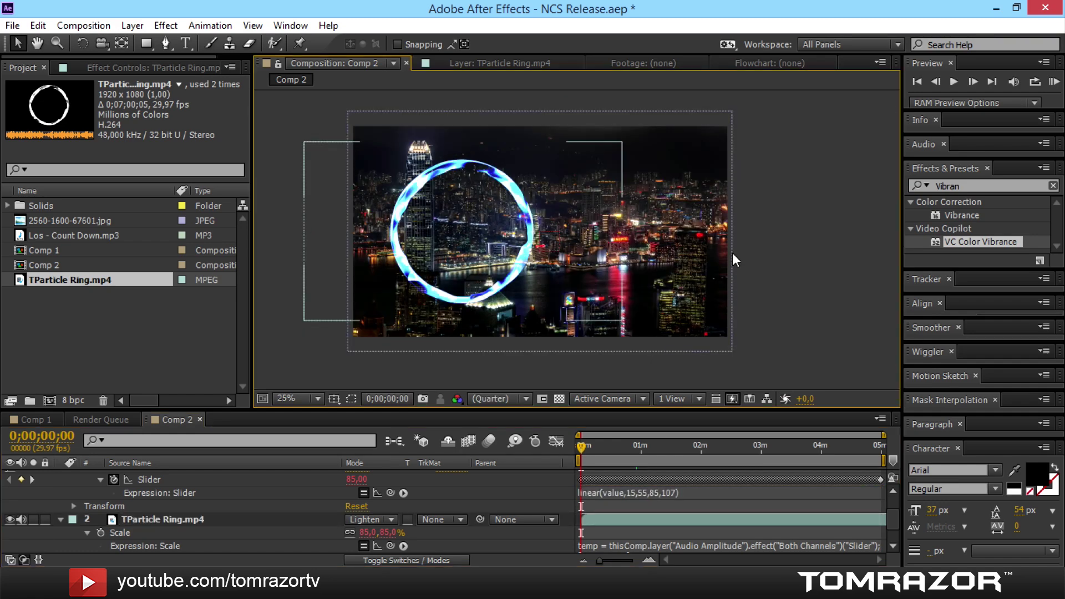
{"action": "left_click_drag", "start_coordinate": [652, 254], "coordinate": [628, 273]}
{"action": "scroll", "coordinate": [628, 274], "scroll_direction": "up", "scroll_amount": 1}
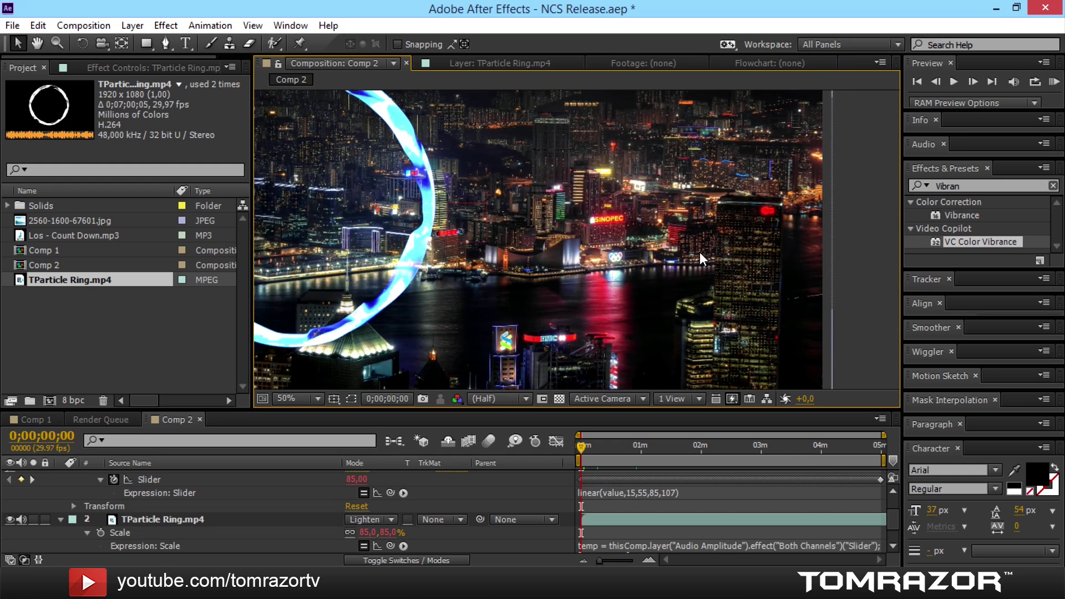
{"action": "scroll", "coordinate": [700, 252], "scroll_direction": "down", "scroll_amount": 2}
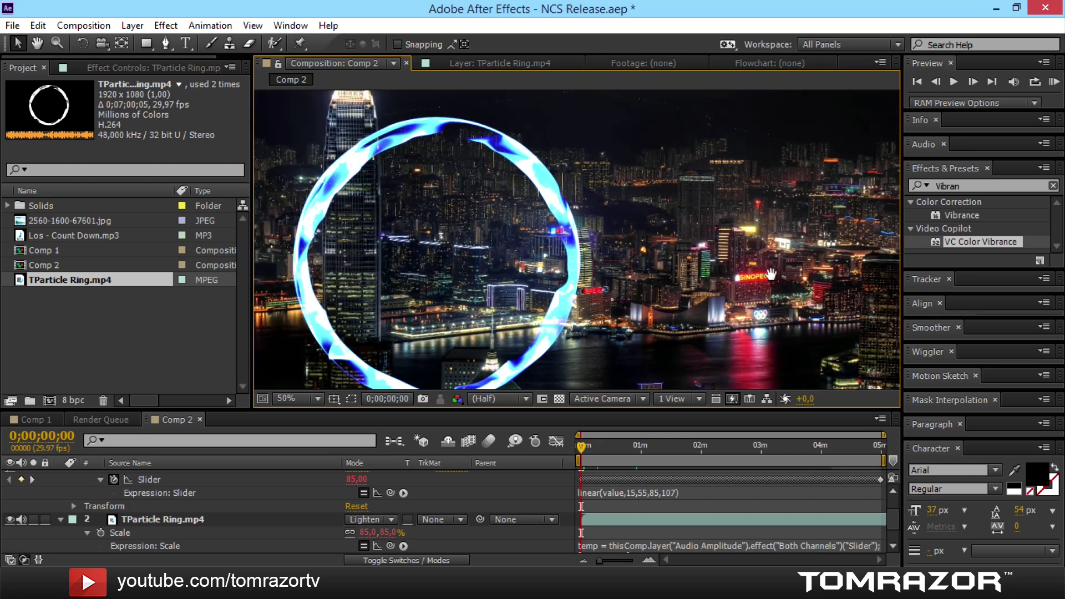
{"action": "left_click_drag", "start_coordinate": [764, 269], "coordinate": [720, 283]}
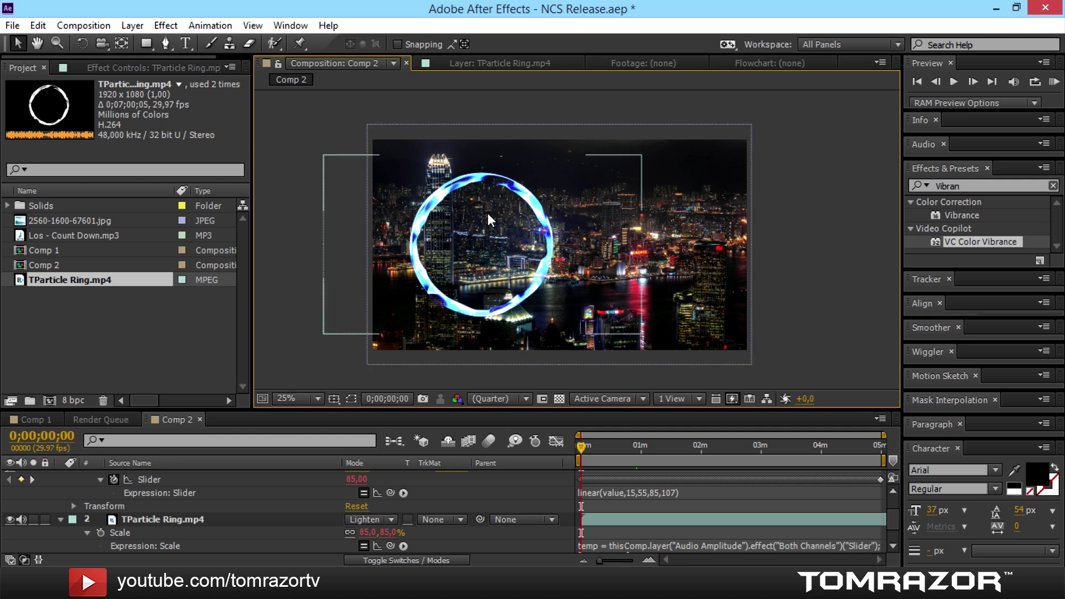
{"action": "key", "text": "period"}
{"action": "left_click_drag", "start_coordinate": [388, 257], "coordinate": [607, 222]}
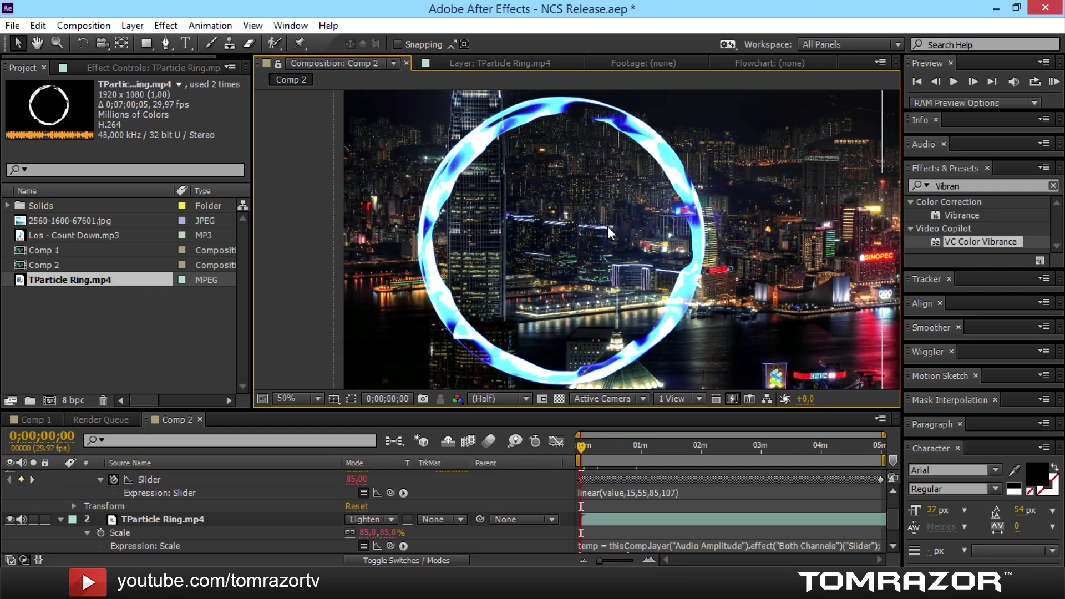
{"action": "key", "text": "comma"}
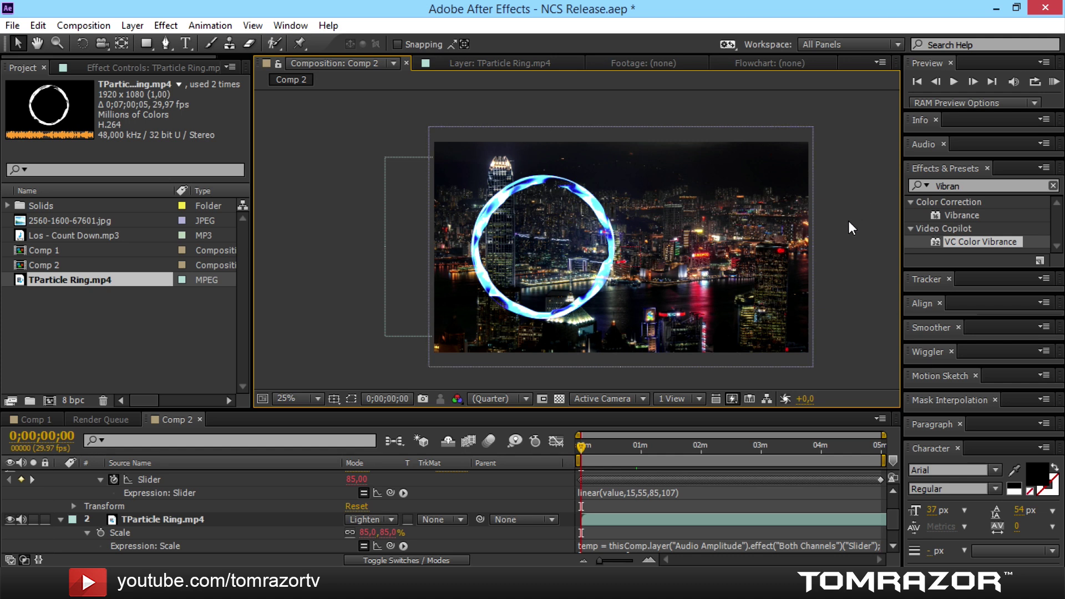
{"action": "left_click_drag", "start_coordinate": [847, 220], "coordinate": [828, 212]}
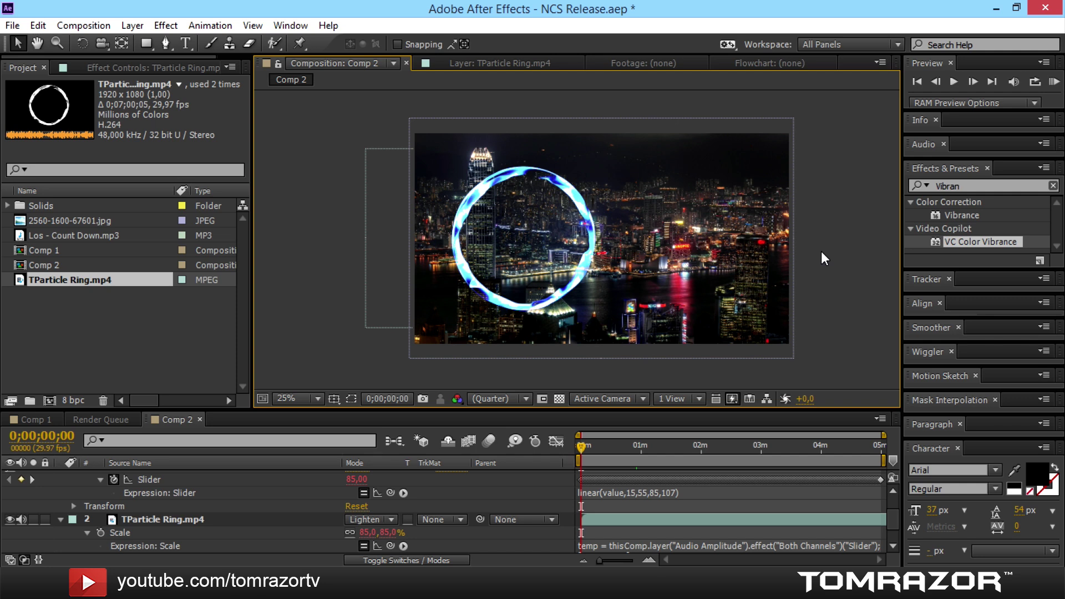